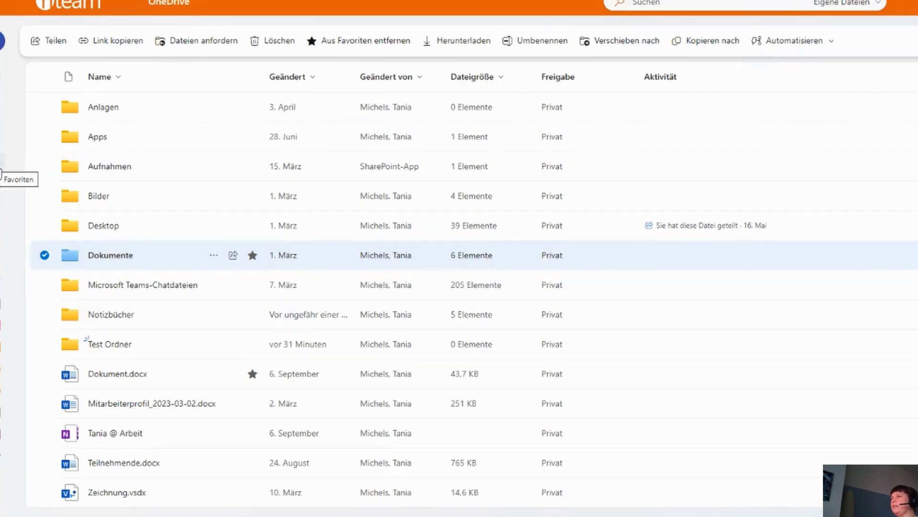
Show the favourited files and folders in OneDrive.
{"action": "left_click", "coordinate": [1, 172]}
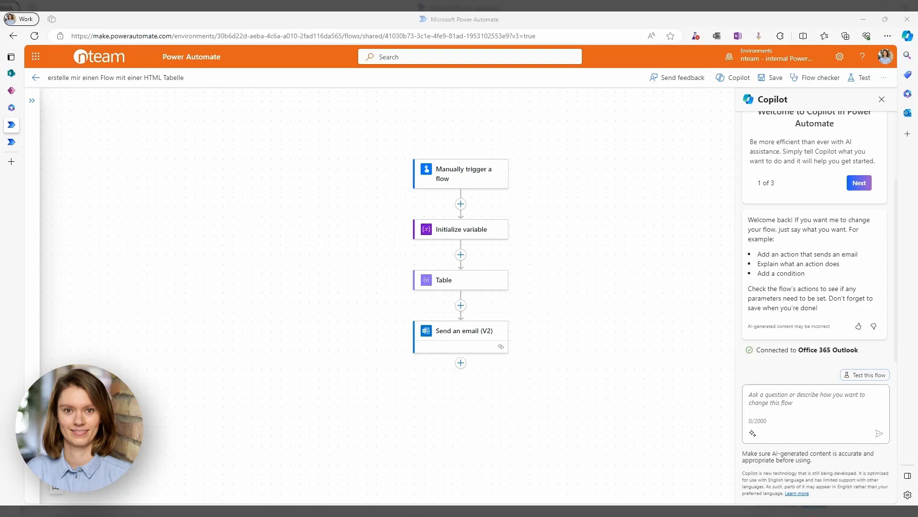
Ask Copilot "What does this flow do?" about the HTML table flow.
{"action": "left_click", "coordinate": [808, 399]}
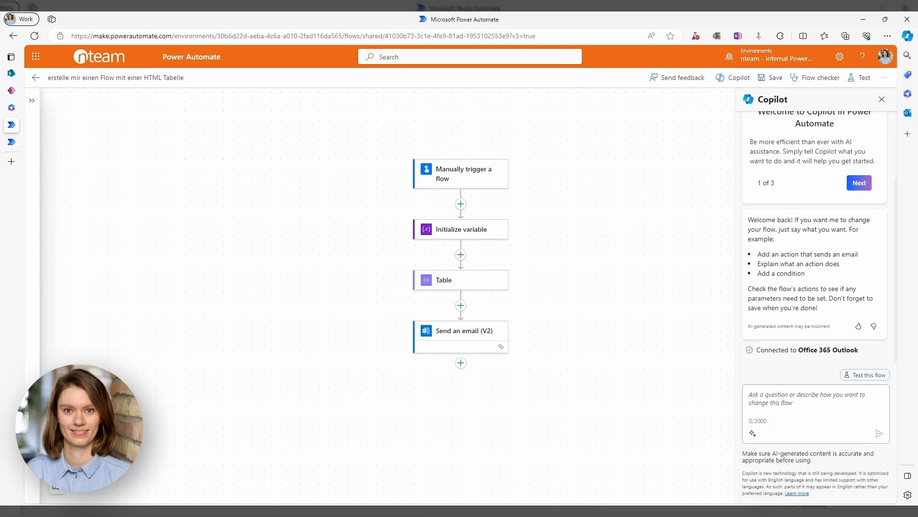
{"action": "type", "text": "What "}
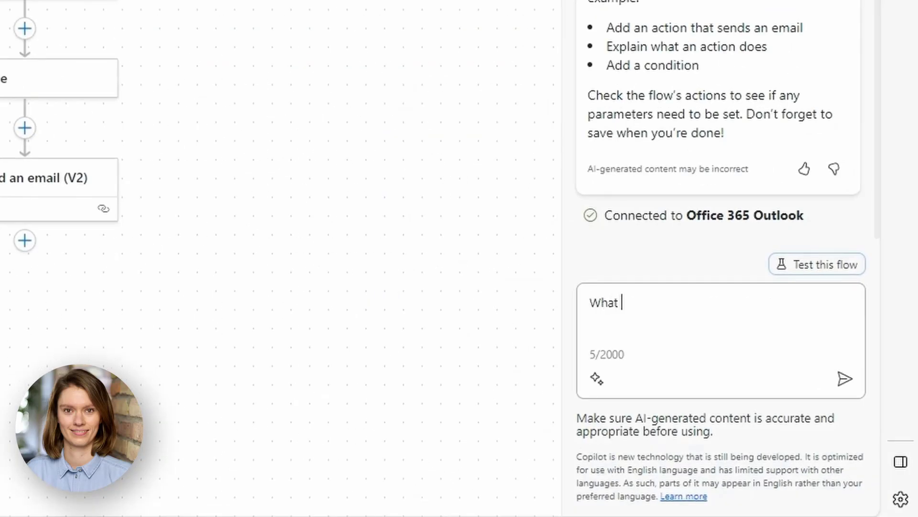
{"action": "type", "text": "dows this "}
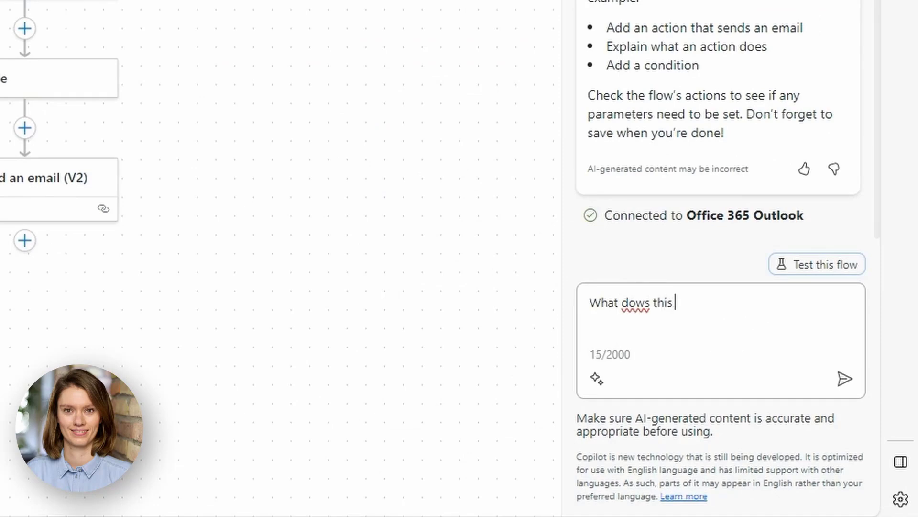
{"action": "type", "text": "flow do?"}
{"action": "key", "text": "BackSpace"}
{"action": "type", "text": "e"}
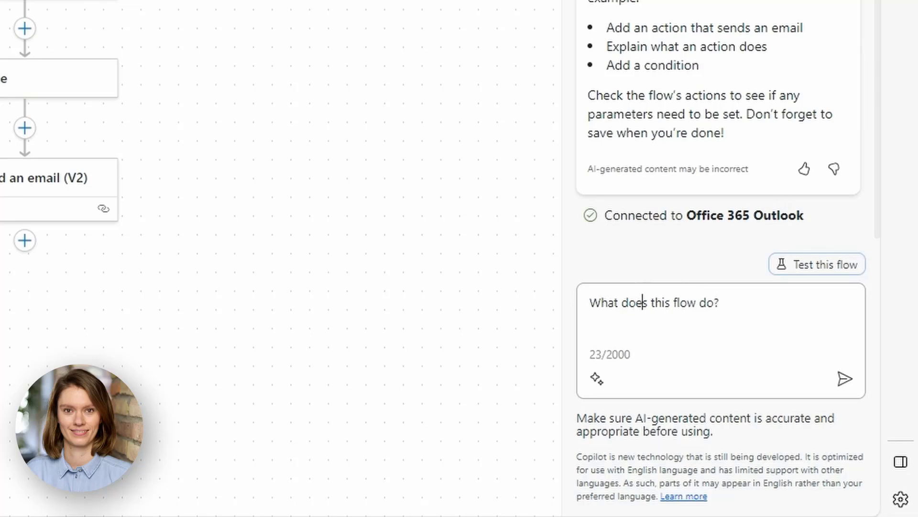
{"action": "key", "text": "Return"}
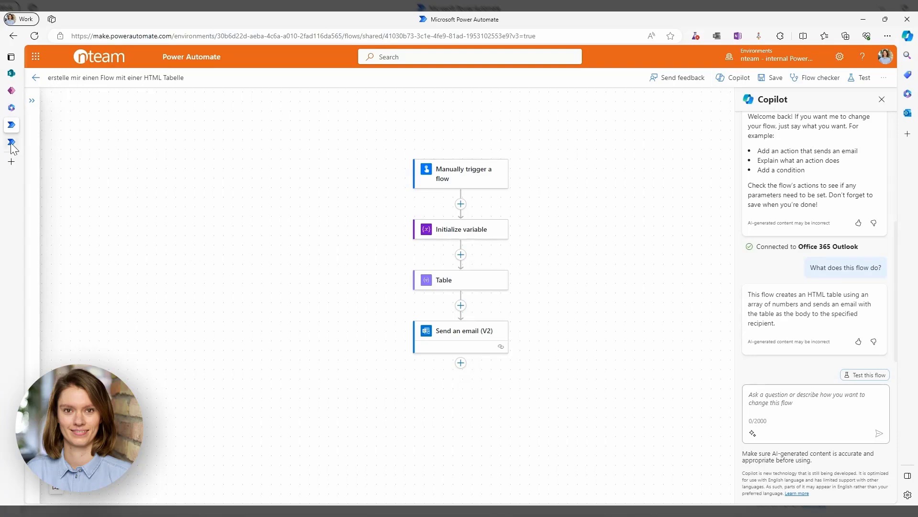
Switch to the flow that has no trigger and send Copilot the request "Send me an email when an item is created".
{"action": "left_click", "coordinate": [12, 142]}
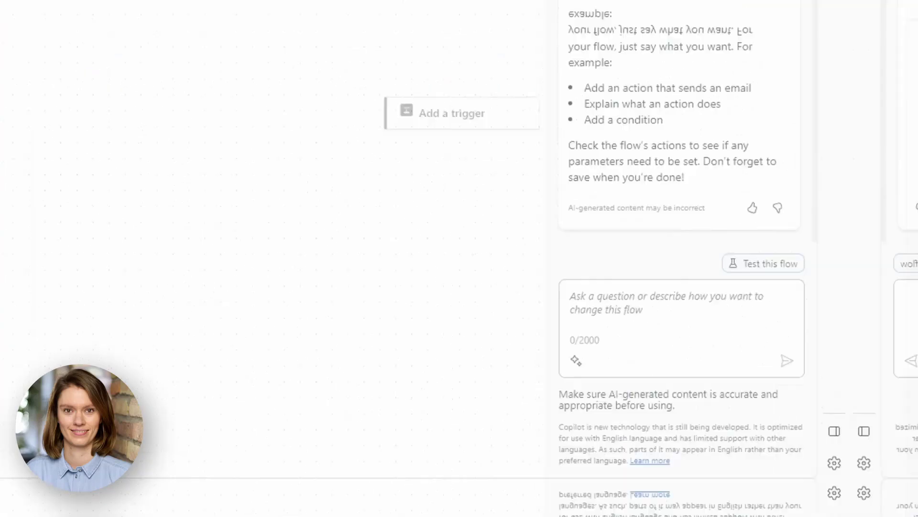
{"action": "type", "text": "Se"}
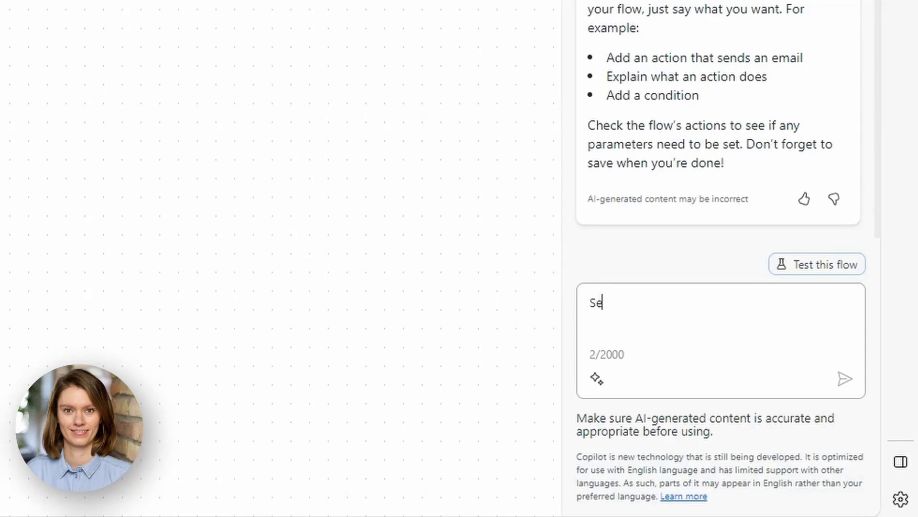
{"action": "type", "text": "nd me an m"}
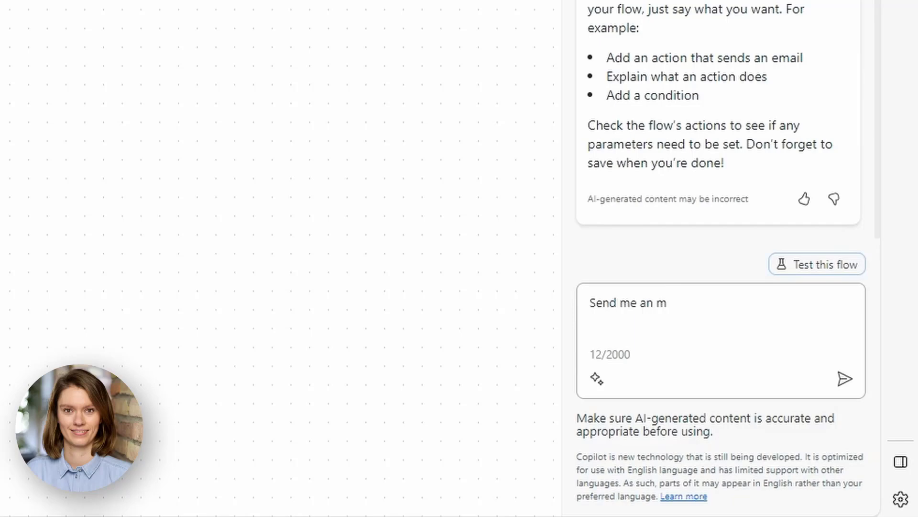
{"action": "type", "text": "email when an i"}
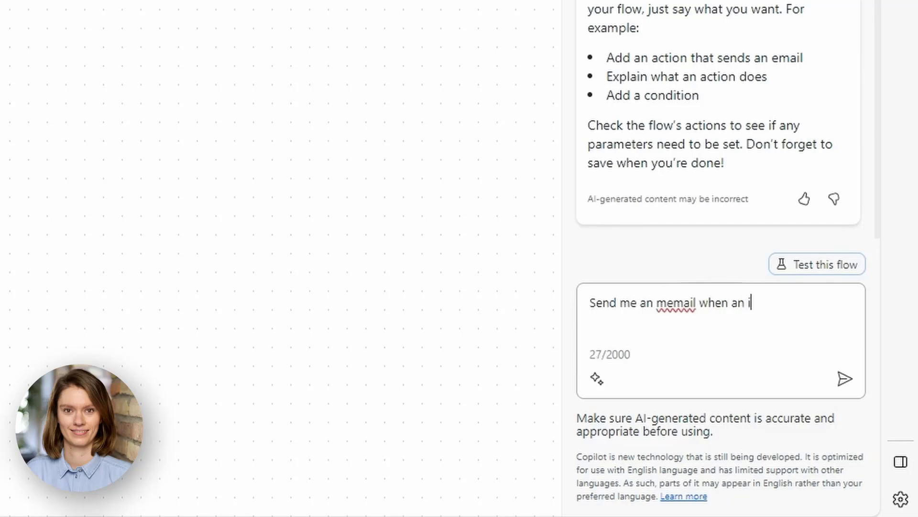
{"action": "type", "text": "tem is created"}
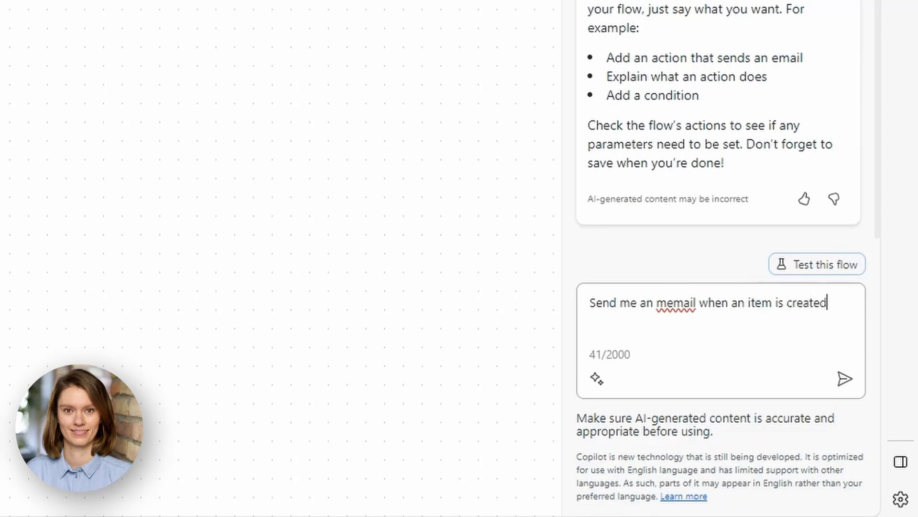
{"action": "left_click", "coordinate": [664, 302]}
{"action": "key", "text": "BackSpace"}
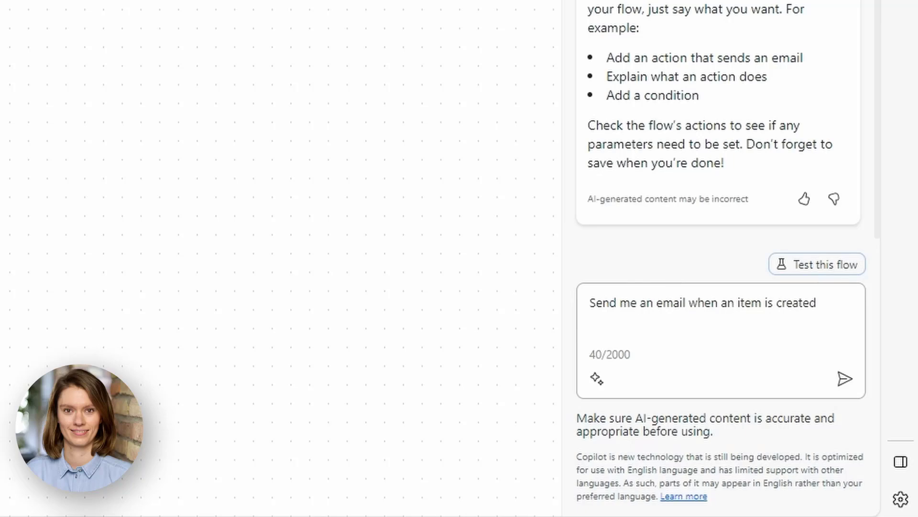
{"action": "left_click", "coordinate": [846, 380]}
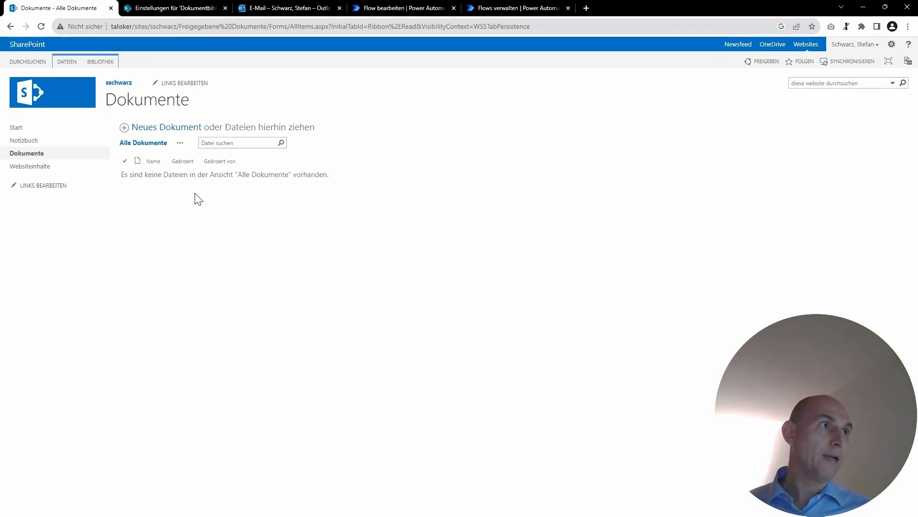
Open the Dokumente library's incoming e-mail settings in on-premises SharePoint and review its address, attachment and security options.
{"action": "left_click", "coordinate": [107, 66]}
{"action": "left_click", "coordinate": [672, 89]}
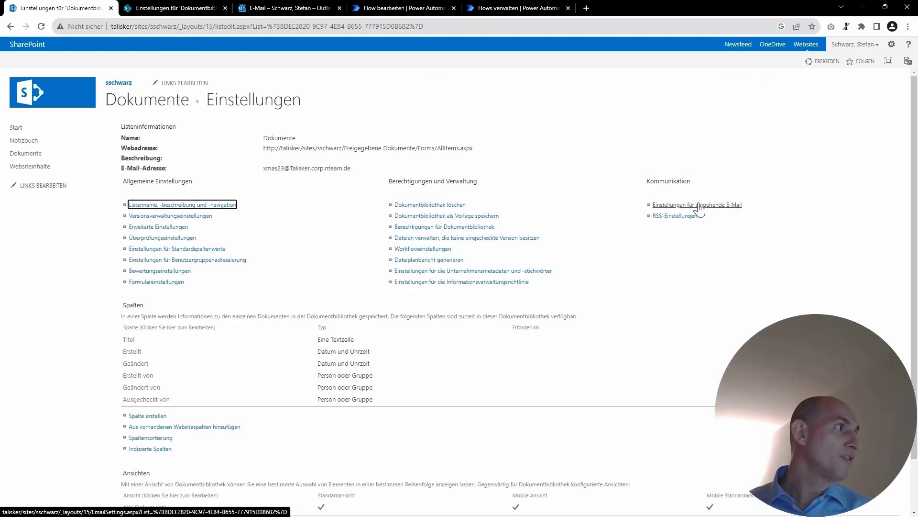
{"action": "left_click", "coordinate": [680, 206]}
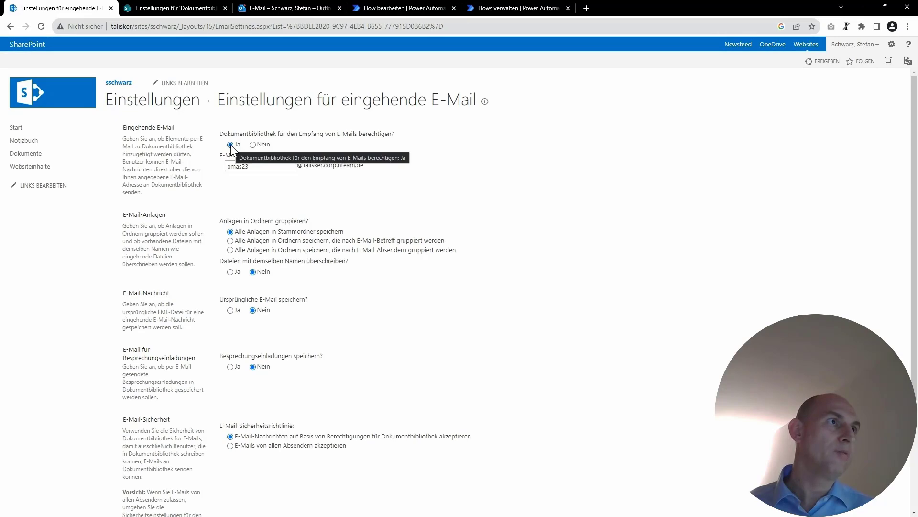
{"action": "double_click", "coordinate": [251, 167]}
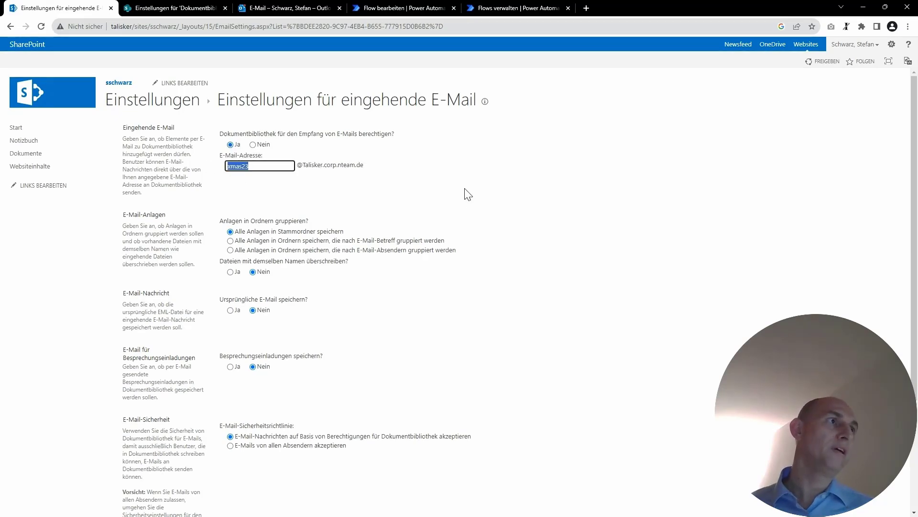
{"action": "scroll", "coordinate": [507, 251], "scroll_direction": "down", "scroll_amount": 3}
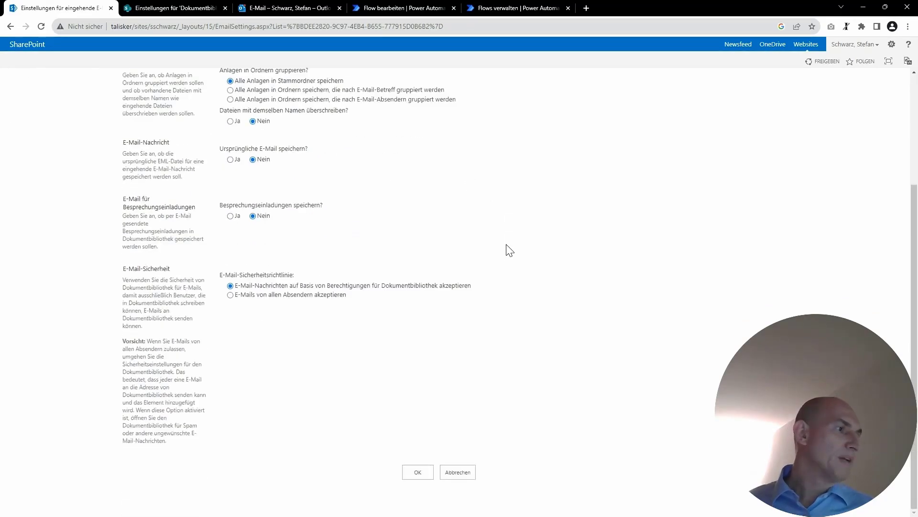
{"action": "scroll", "coordinate": [500, 244], "scroll_direction": "up", "scroll_amount": 3}
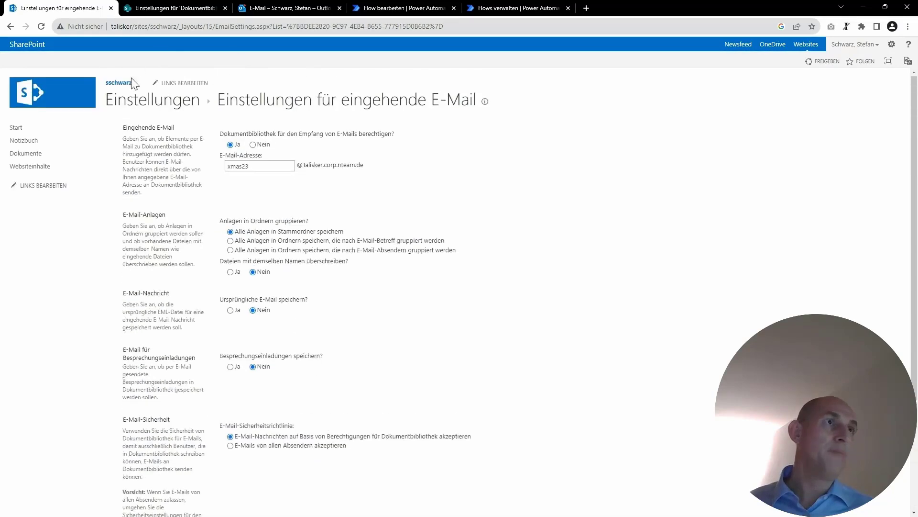
Return to the Dokumente library and send the e-mail with subject "test" and attachment Demo_001.docx to the library's e-mail address.
{"action": "left_click", "coordinate": [139, 106]}
{"action": "left_click", "coordinate": [138, 106]}
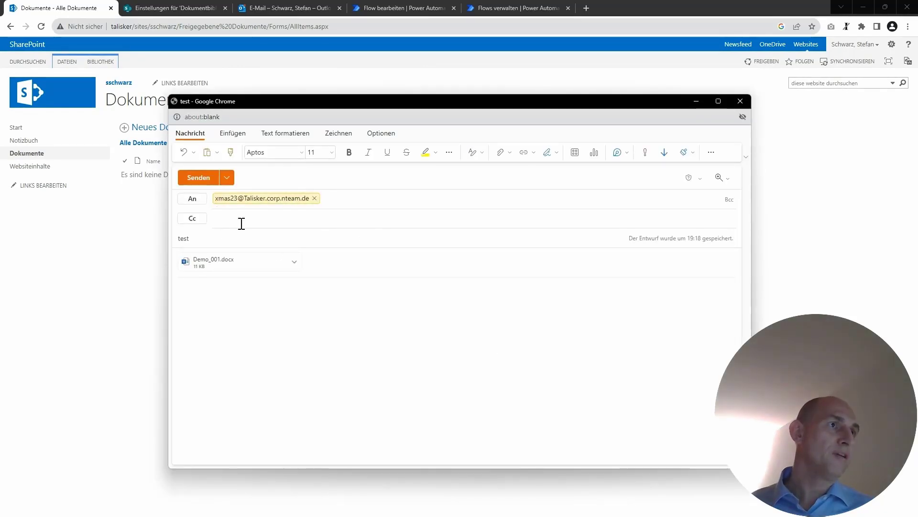
{"action": "left_click", "coordinate": [196, 239]}
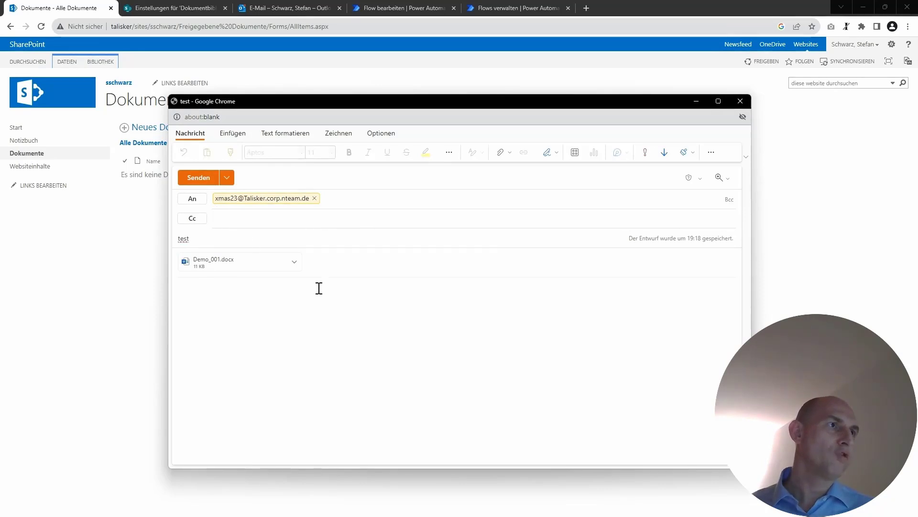
{"action": "left_click", "coordinate": [190, 178]}
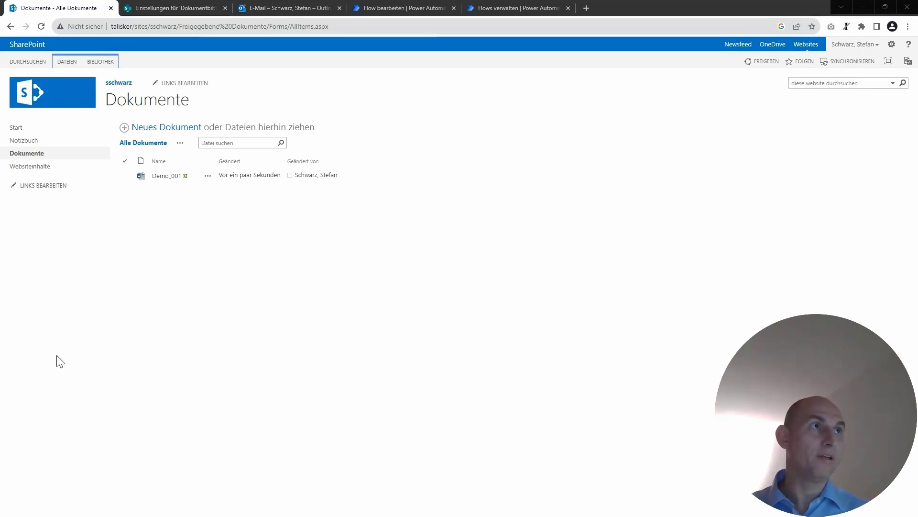
Switch to the SharePoint Online library settings and examine which options the Kommunikation section offers.
{"action": "left_click", "coordinate": [177, 8]}
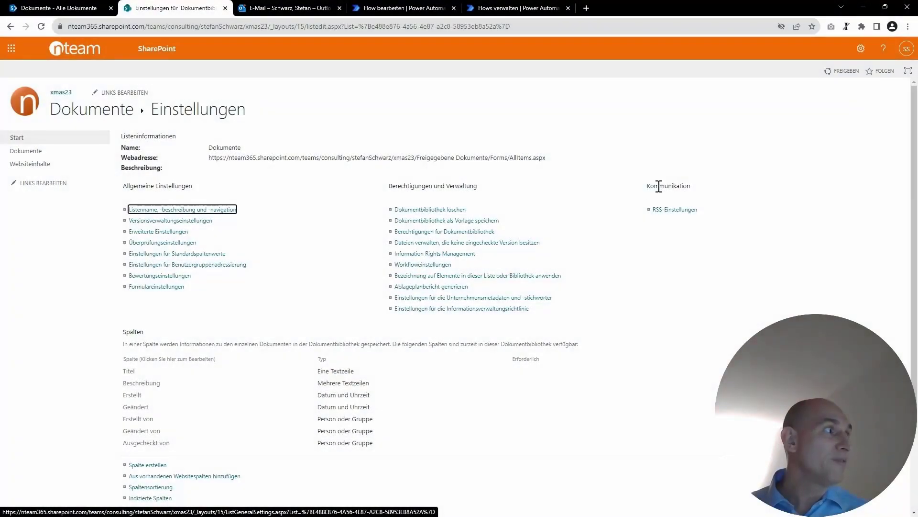
{"action": "double_click", "coordinate": [659, 185]}
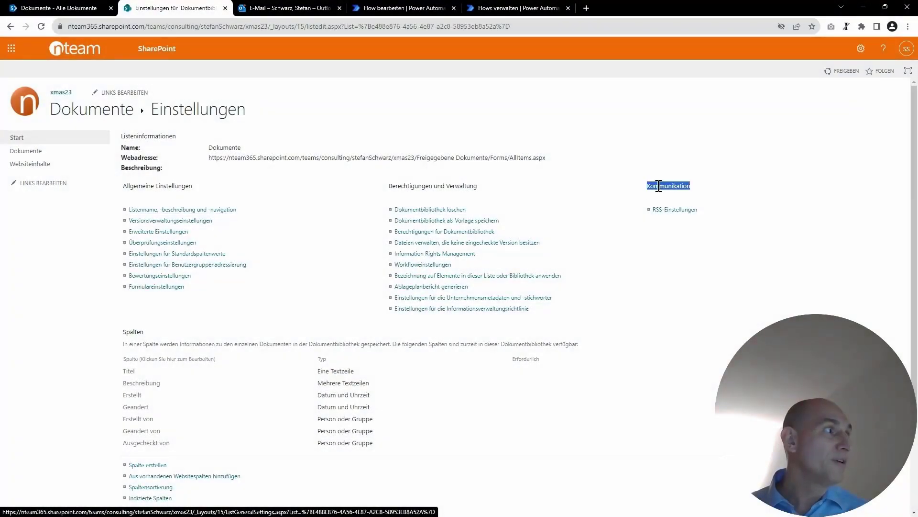
{"action": "left_click", "coordinate": [660, 231]}
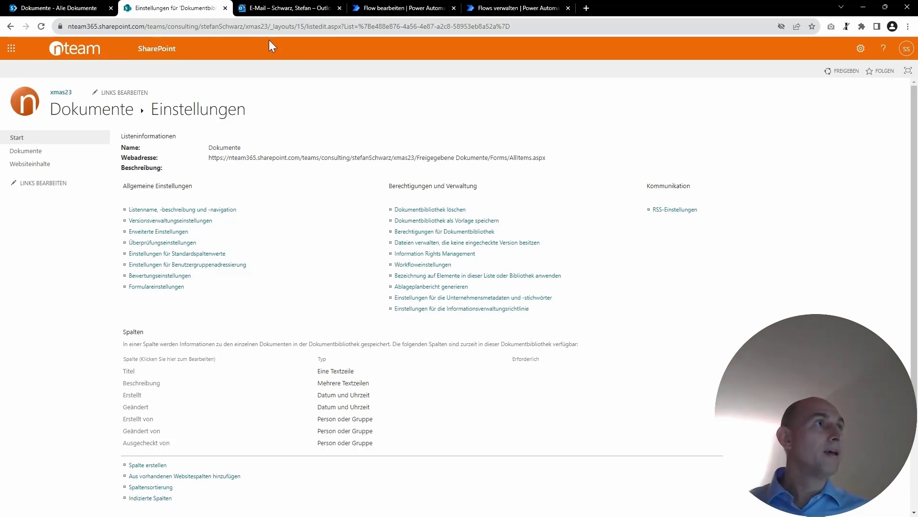
Switch to Outlook and look at the new group form, discarding it, and at the details of the xmas23_SP-Mailimport group.
{"action": "left_click", "coordinate": [274, 10]}
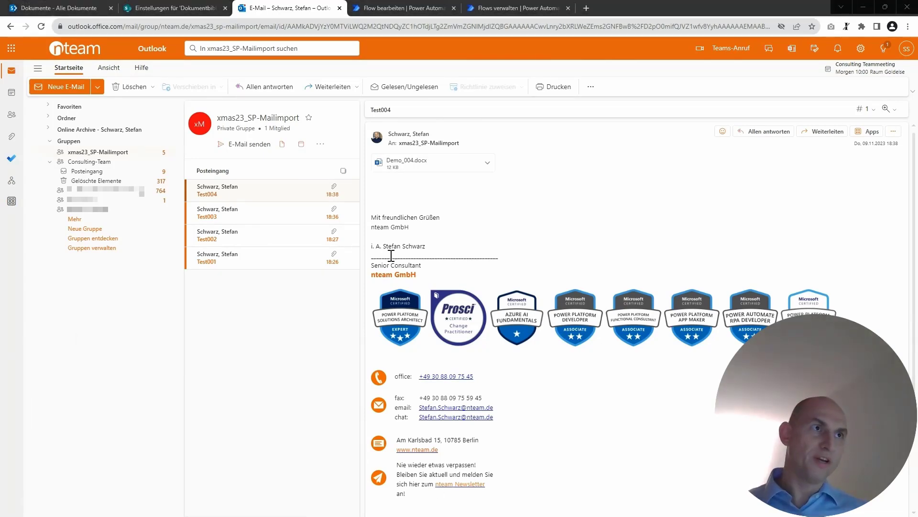
{"action": "left_click", "coordinate": [88, 232]}
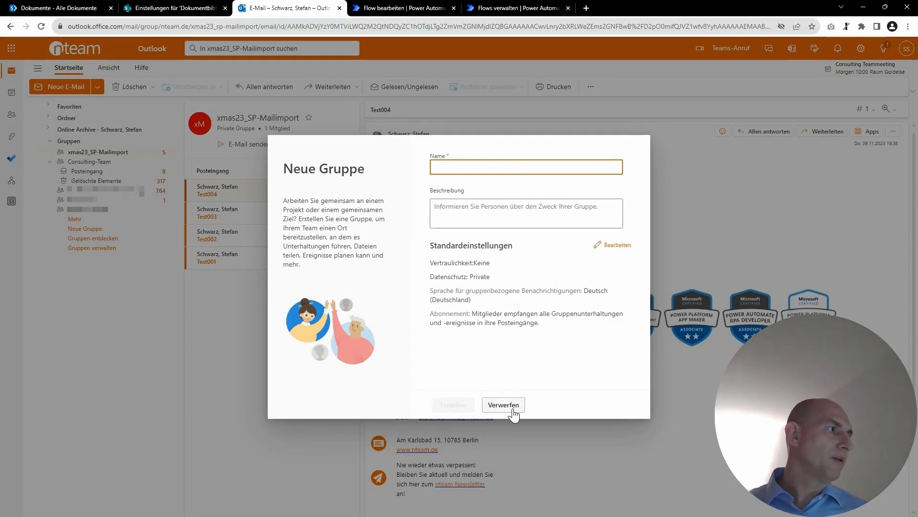
{"action": "left_click", "coordinate": [682, 455]}
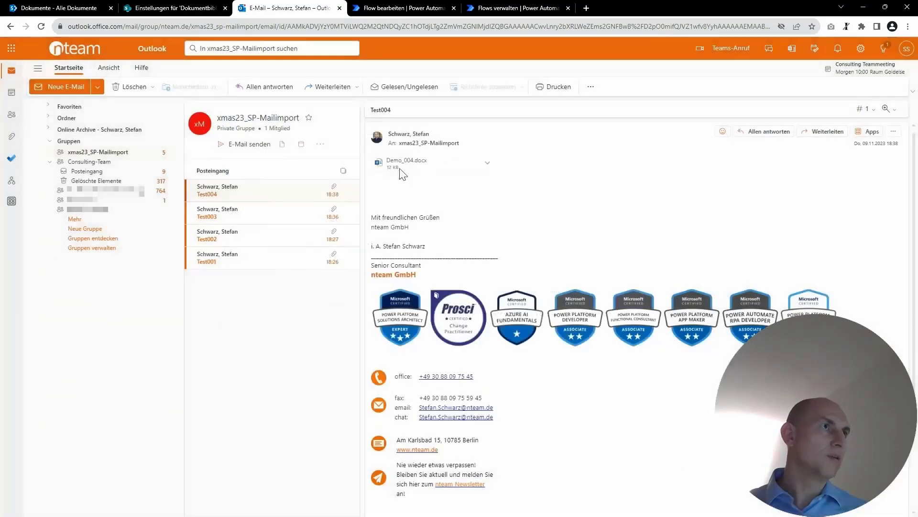
{"action": "left_click", "coordinate": [271, 122]}
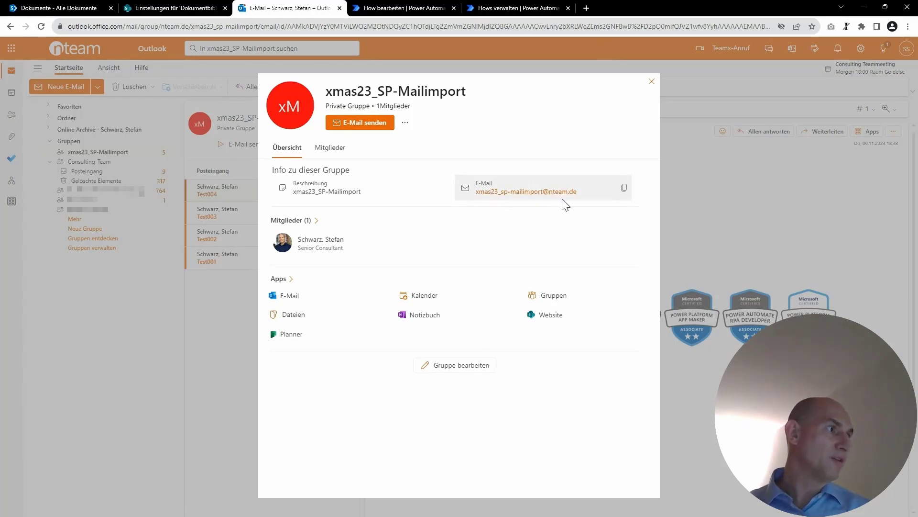
{"action": "left_click", "coordinate": [230, 361]}
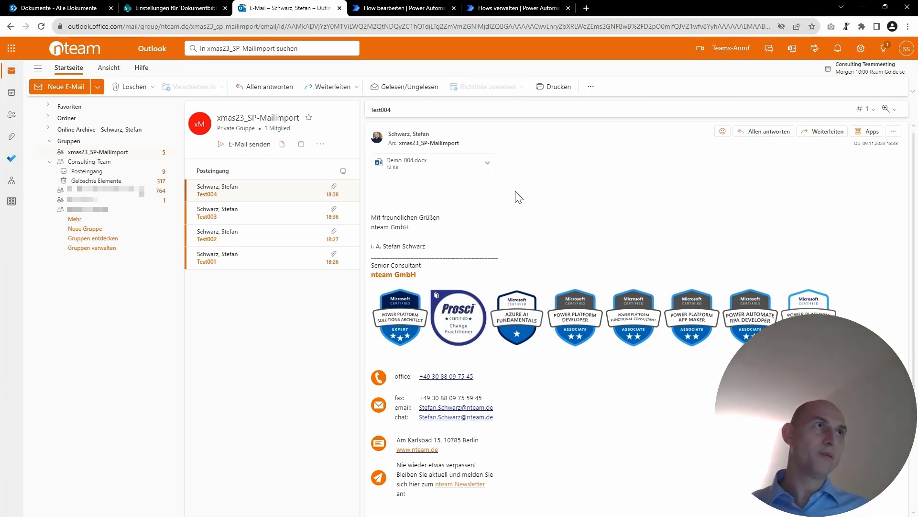
View the contents of the xmas23 site's Dokumente library in SharePoint Online and return to the group mailbox in Outlook.
{"action": "left_click", "coordinate": [170, 10]}
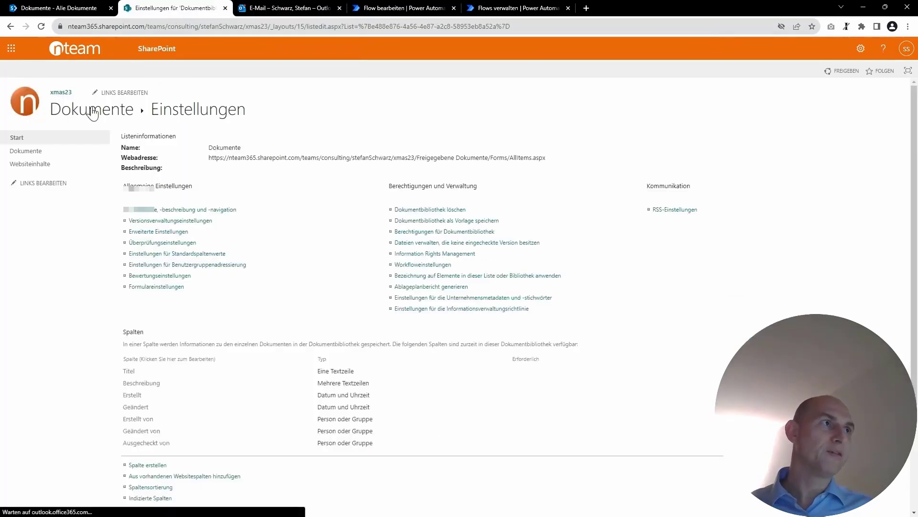
{"action": "left_click", "coordinate": [92, 113]}
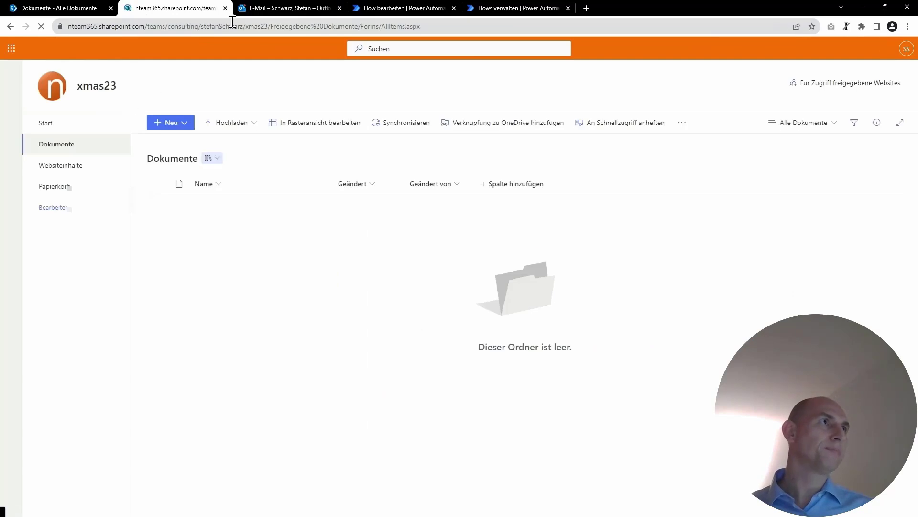
{"action": "left_click", "coordinate": [275, 9]}
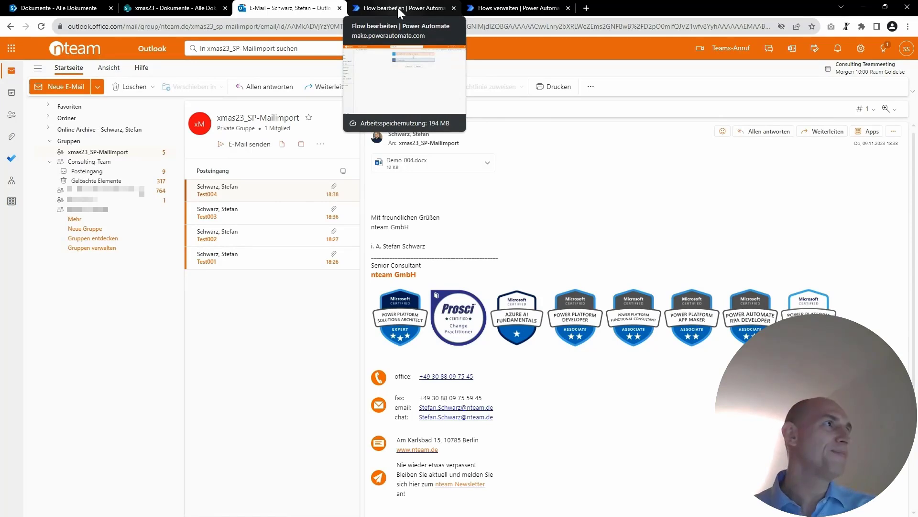
Switch to the [xmas23] Mailimport flow in Power Automate and expand its group e-mail trigger and the outer "Auf alle anwenden" loop.
{"action": "left_click", "coordinate": [397, 7]}
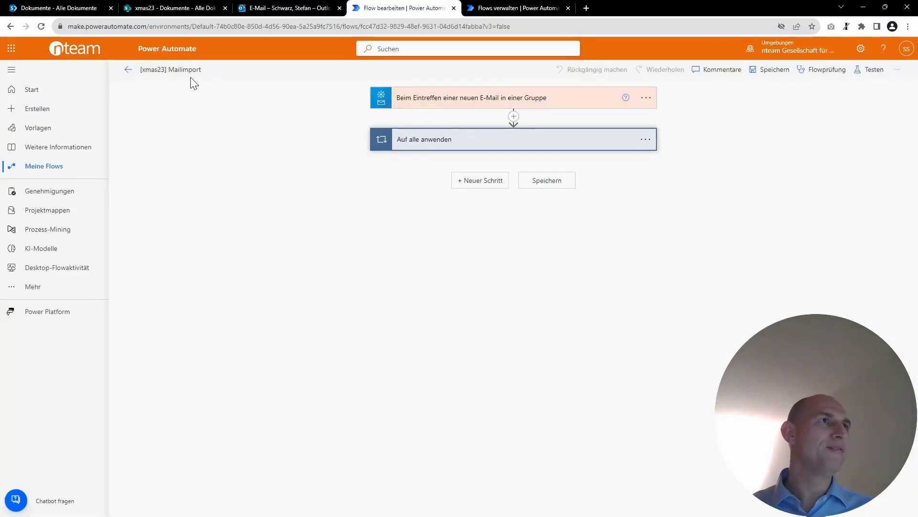
{"action": "left_click", "coordinate": [417, 104]}
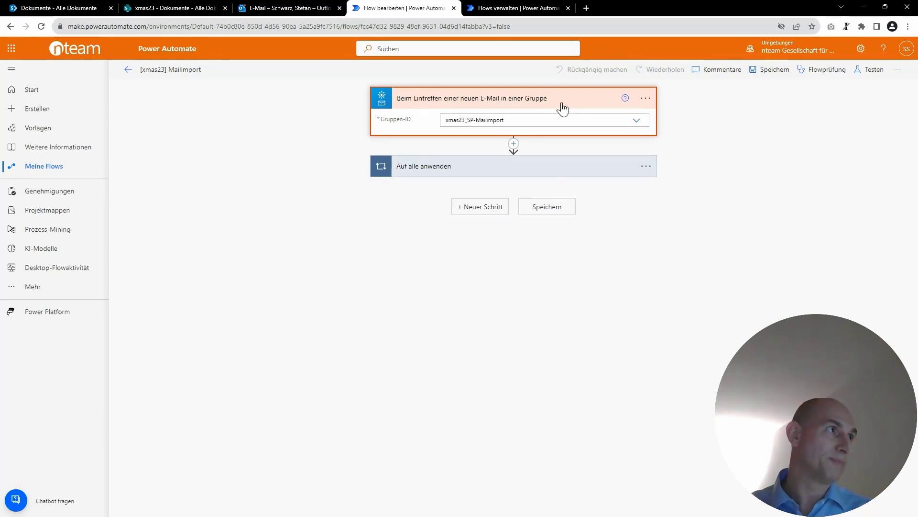
{"action": "left_click", "coordinate": [430, 165]}
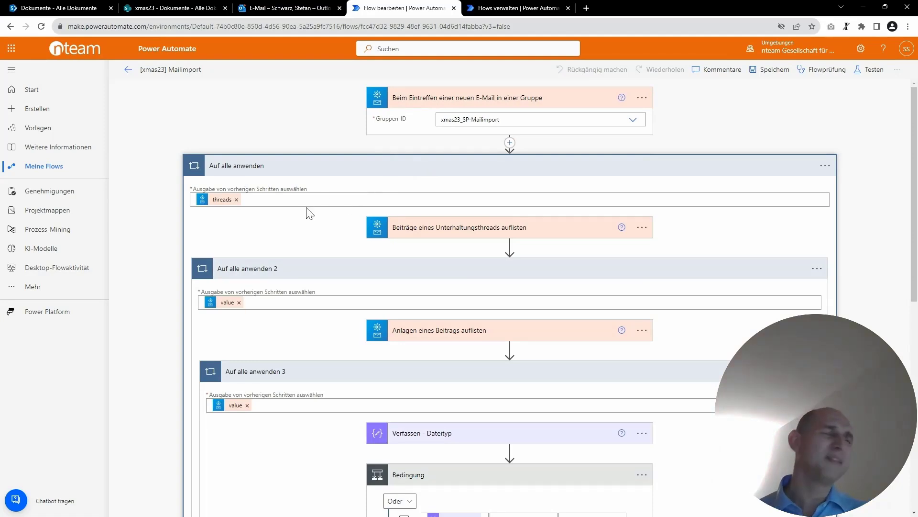
Examine the flow's nested "Auf alle anwenden" loops, the docx/xlsx/pdf file type condition and the "Datei erstellen" action in its yes branch.
{"action": "scroll", "coordinate": [314, 207], "scroll_direction": "down", "scroll_amount": 1}
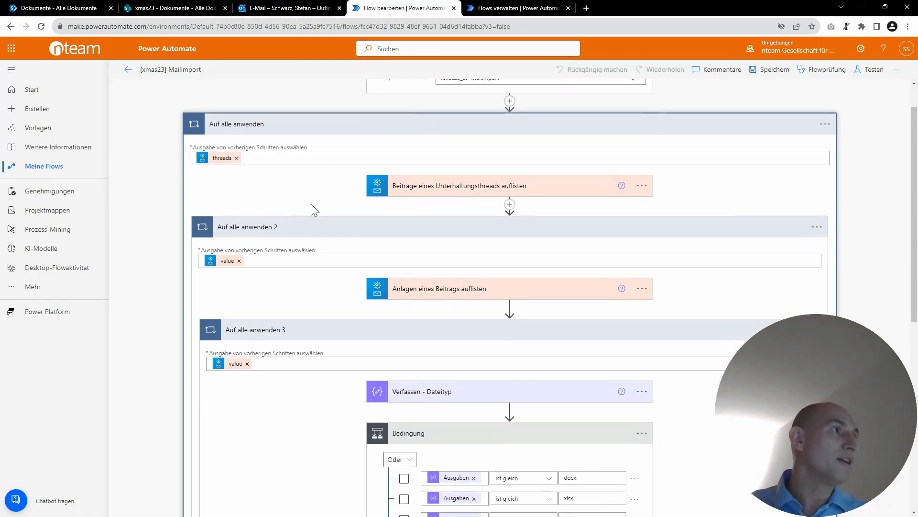
{"action": "scroll", "coordinate": [313, 209], "scroll_direction": "up", "scroll_amount": 1}
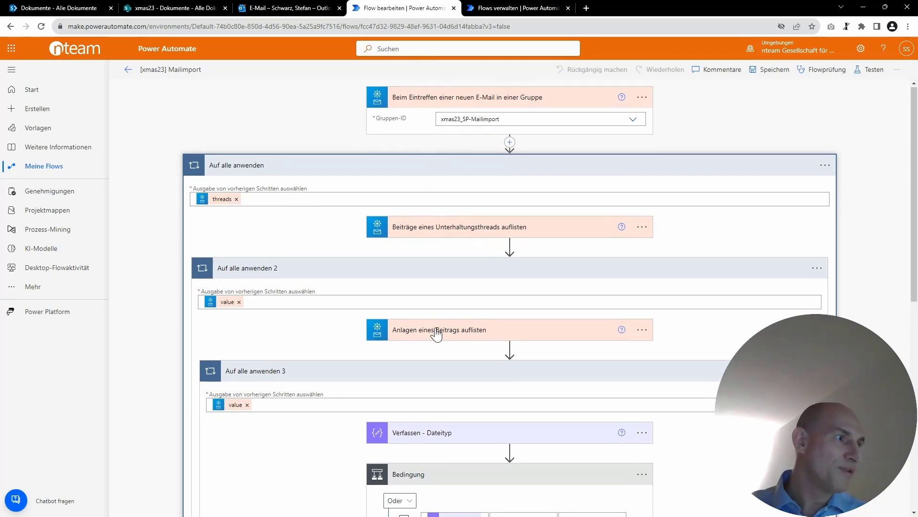
{"action": "scroll", "coordinate": [436, 334], "scroll_direction": "down", "scroll_amount": 4}
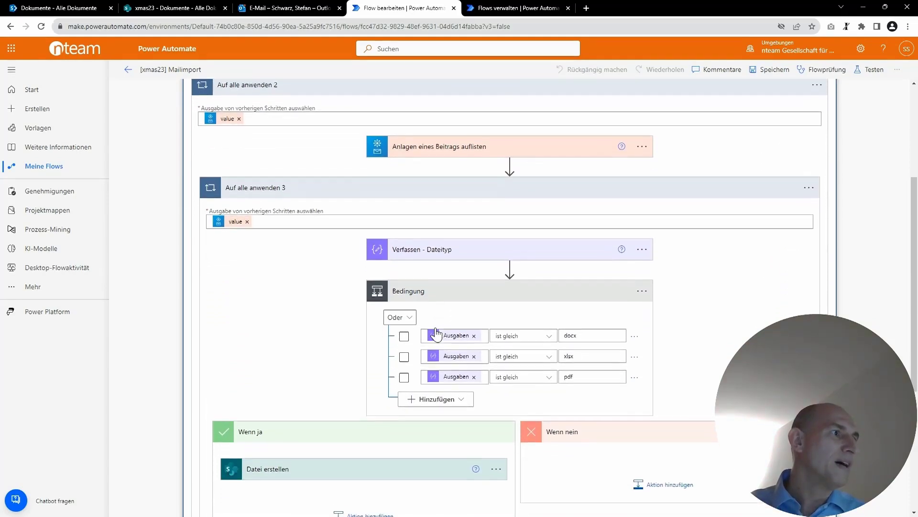
{"action": "scroll", "coordinate": [436, 331], "scroll_direction": "down", "scroll_amount": 2}
{"action": "scroll", "coordinate": [438, 129], "scroll_direction": "up", "scroll_amount": 1}
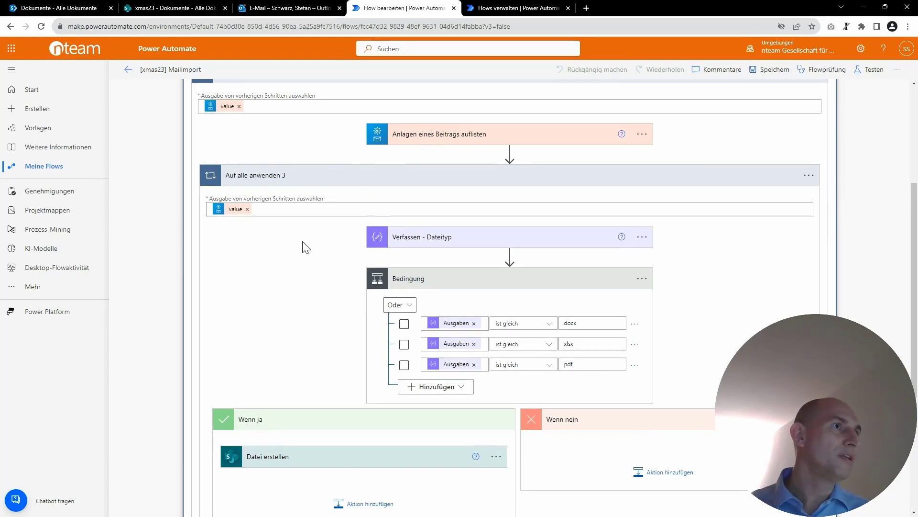
{"action": "scroll", "coordinate": [304, 246], "scroll_direction": "down", "scroll_amount": 1}
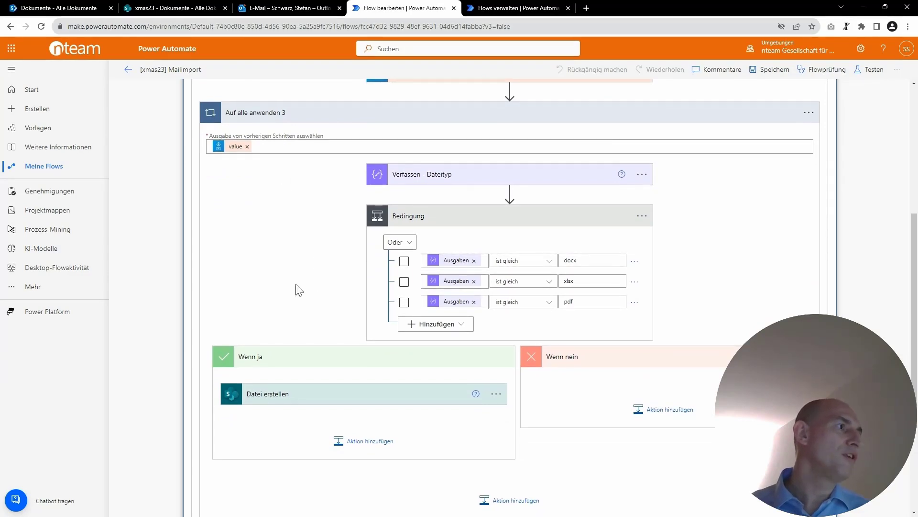
{"action": "scroll", "coordinate": [299, 289], "scroll_direction": "down", "scroll_amount": 1}
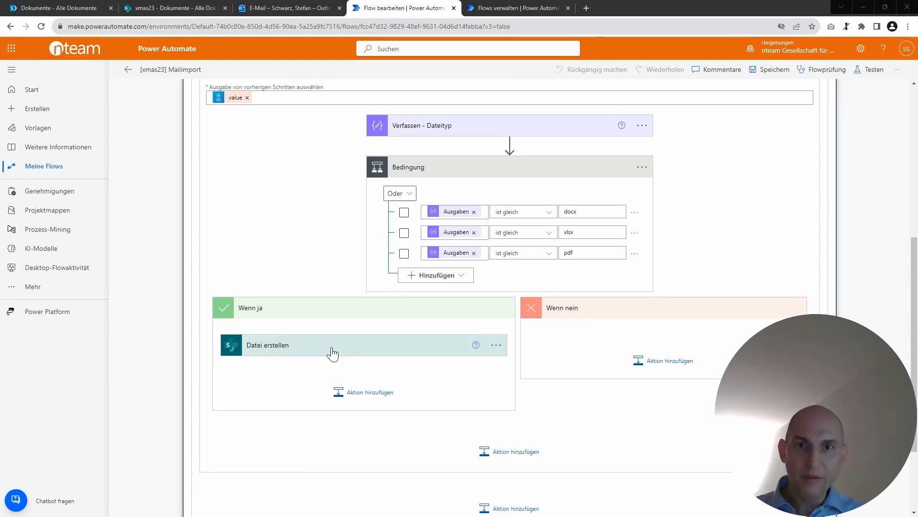
Send the prepared "Import SPO" e-mail with Demo_002.docx to the xmas23_SP-Mailimport group and refresh the Mailimport flow's run history.
{"action": "key", "text": "alt+Tab"}
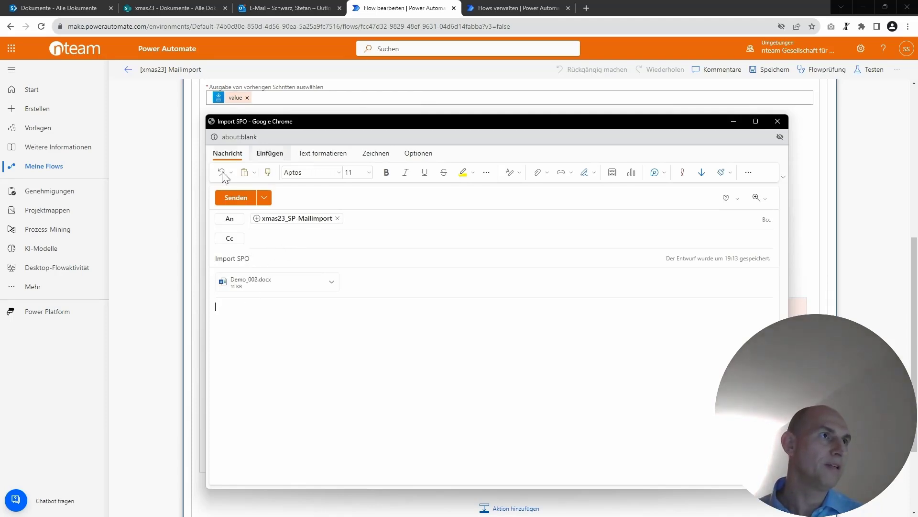
{"action": "left_click", "coordinate": [236, 204]}
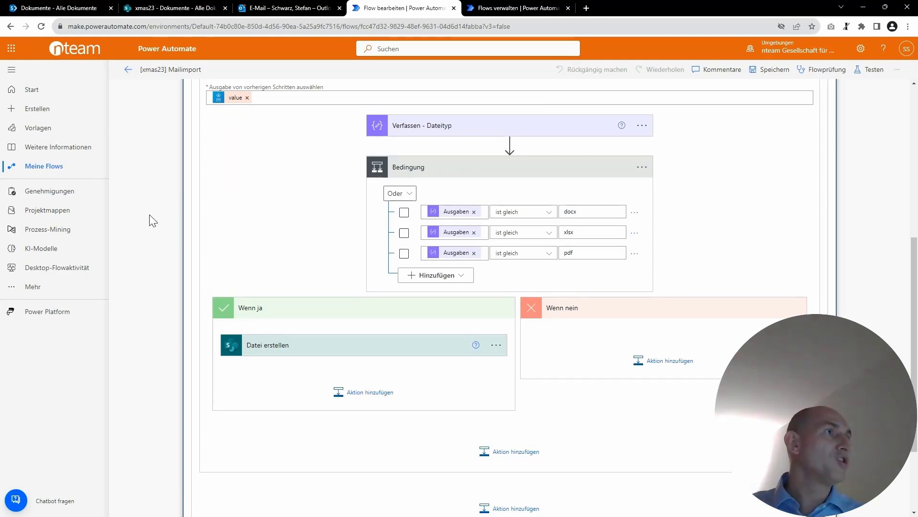
{"action": "left_click", "coordinate": [499, 11]}
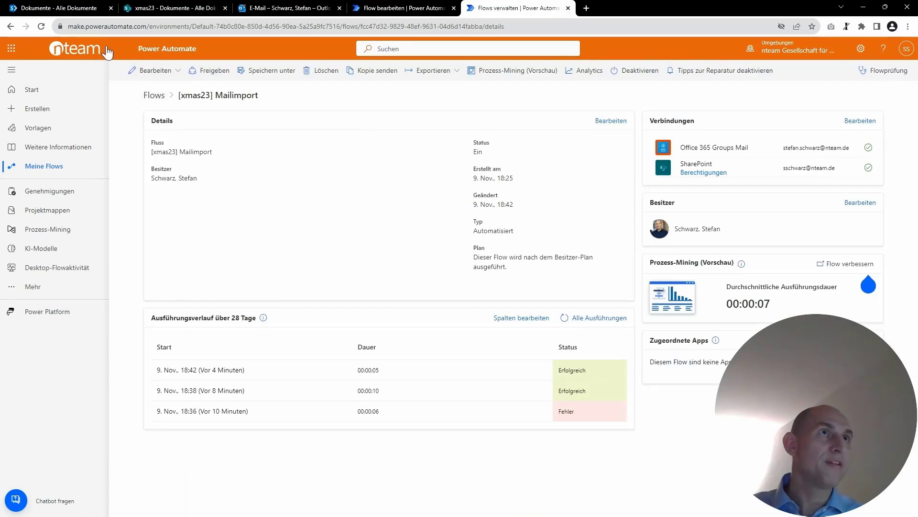
{"action": "left_click", "coordinate": [41, 26]}
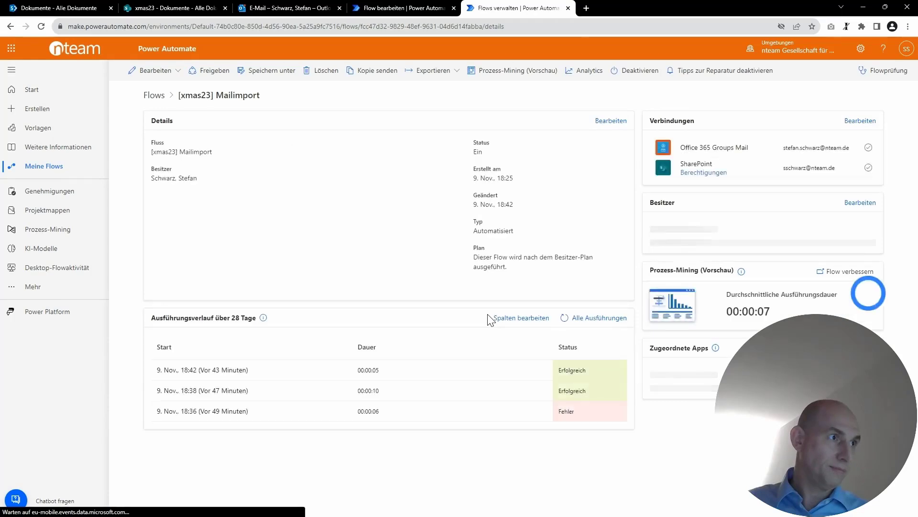
{"action": "left_click", "coordinate": [41, 26]}
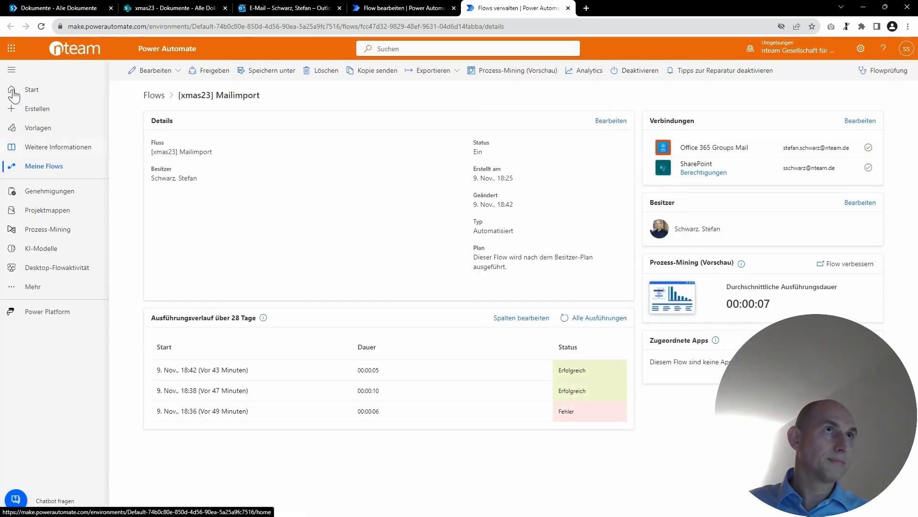
{"action": "left_click", "coordinate": [40, 26]}
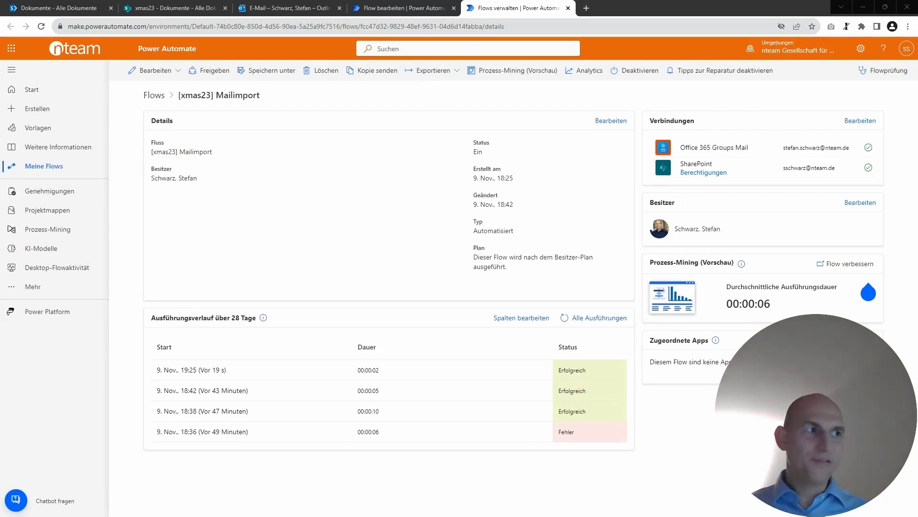
Inspect the newest Mailimport run down through all nested loops to the condition, and switch to the xmas23 Dokumente library in SharePoint.
{"action": "left_click", "coordinate": [193, 371]}
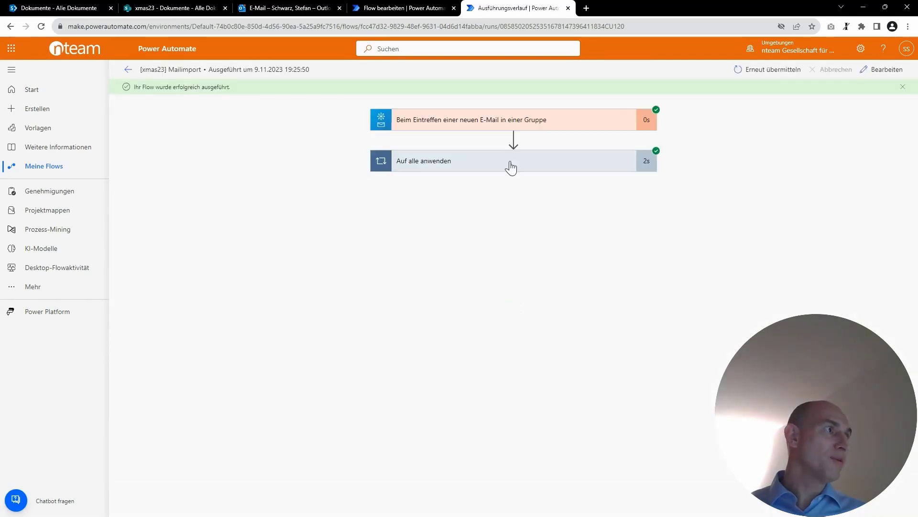
{"action": "left_click", "coordinate": [446, 166]}
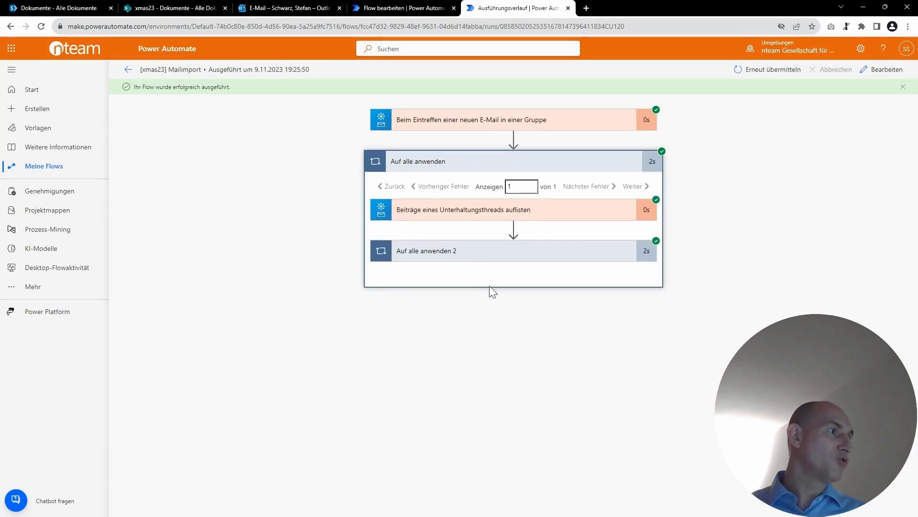
{"action": "left_click", "coordinate": [467, 257]}
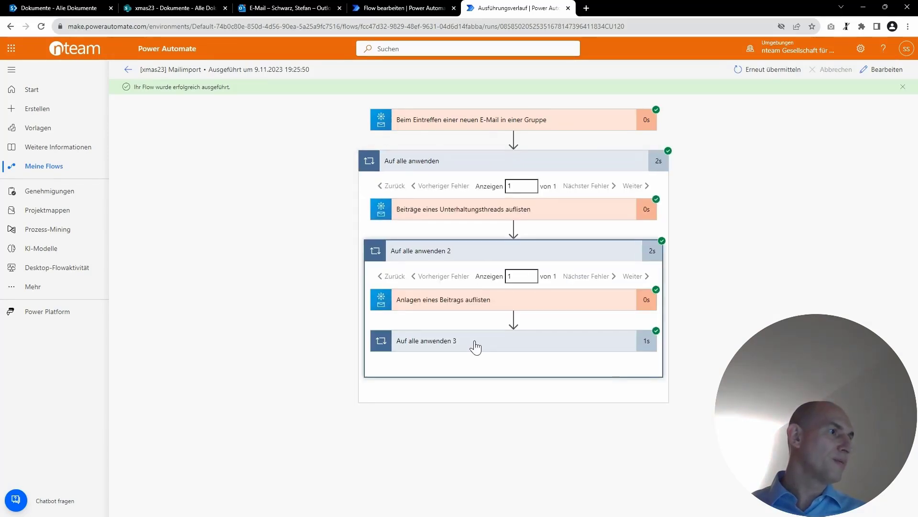
{"action": "left_click", "coordinate": [477, 343]}
{"action": "scroll", "coordinate": [442, 369], "scroll_direction": "down", "scroll_amount": 1}
{"action": "left_click", "coordinate": [426, 400]}
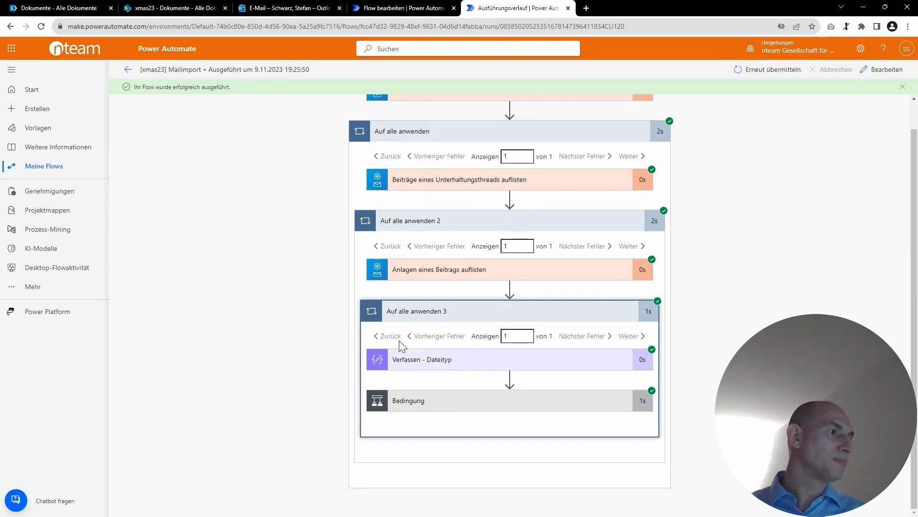
{"action": "scroll", "coordinate": [396, 339], "scroll_direction": "down", "scroll_amount": 3}
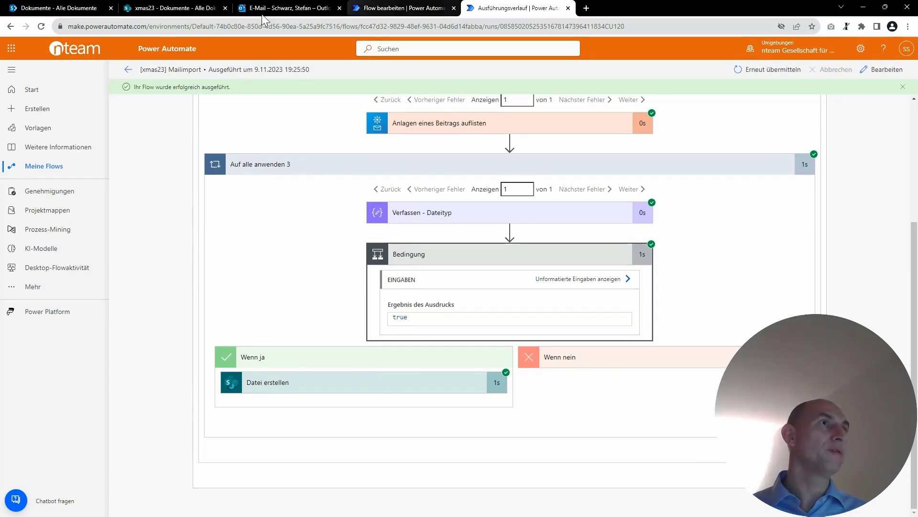
{"action": "left_click", "coordinate": [175, 8]}
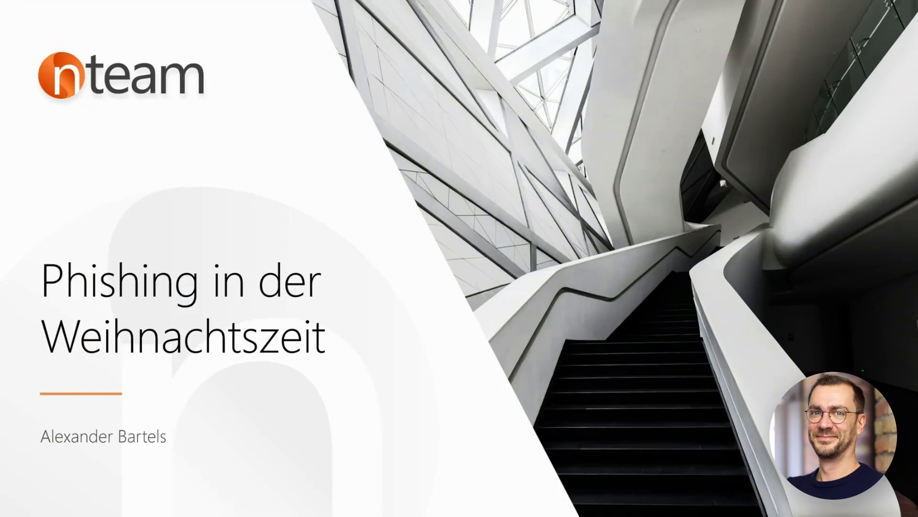
{"action": "key", "text": "Right"}
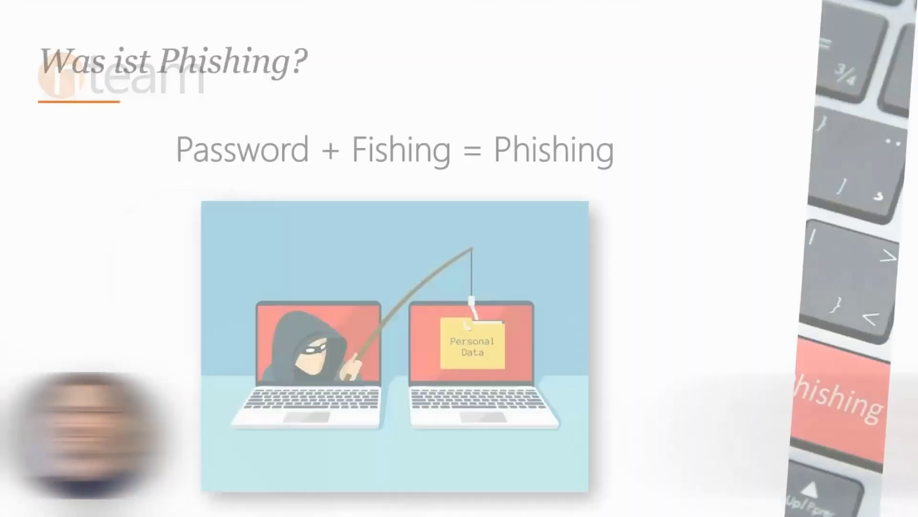
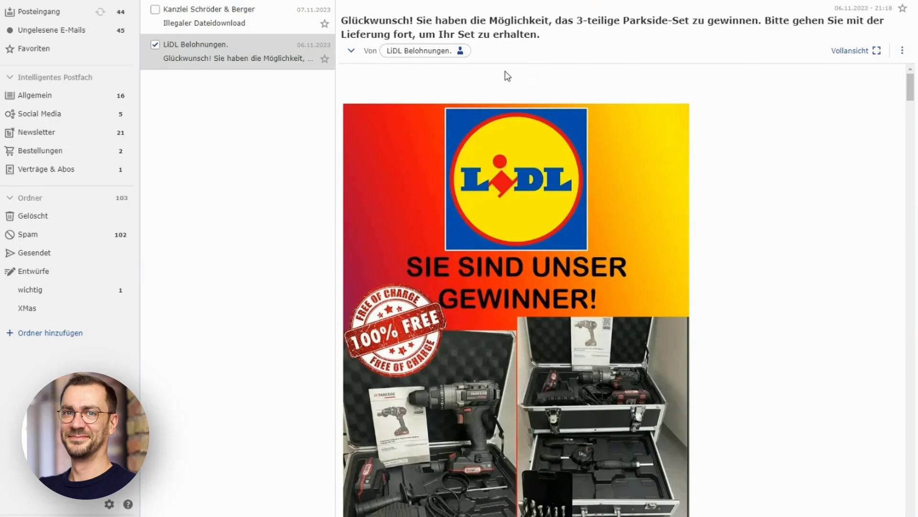
Examine the sender and full content of the LiDL Belohnungen e-mail and the "Illegaler Dateidownload" e-mail for signs of phishing.
{"action": "mouse_move", "coordinate": [432, 54]}
{"action": "left_click_drag", "start_coordinate": [912, 97], "coordinate": [915, 463]}
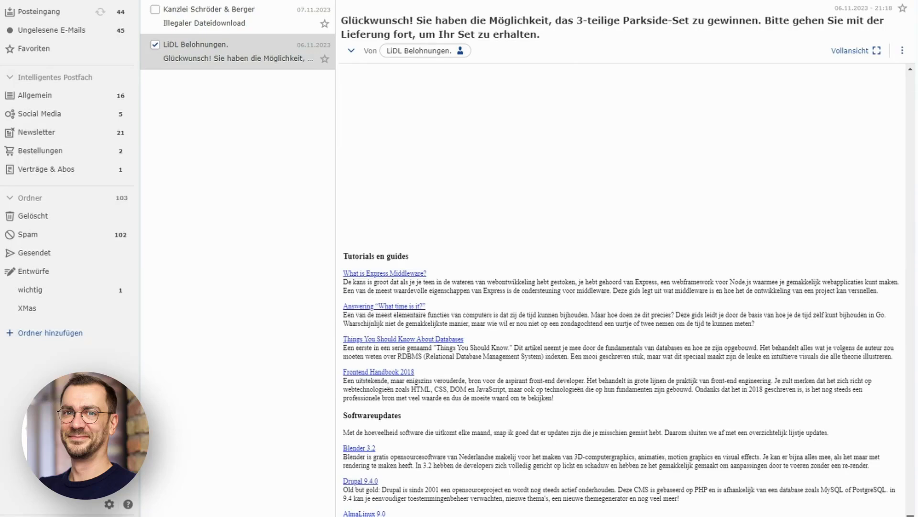
{"action": "left_click_drag", "start_coordinate": [914, 463], "coordinate": [914, 87]}
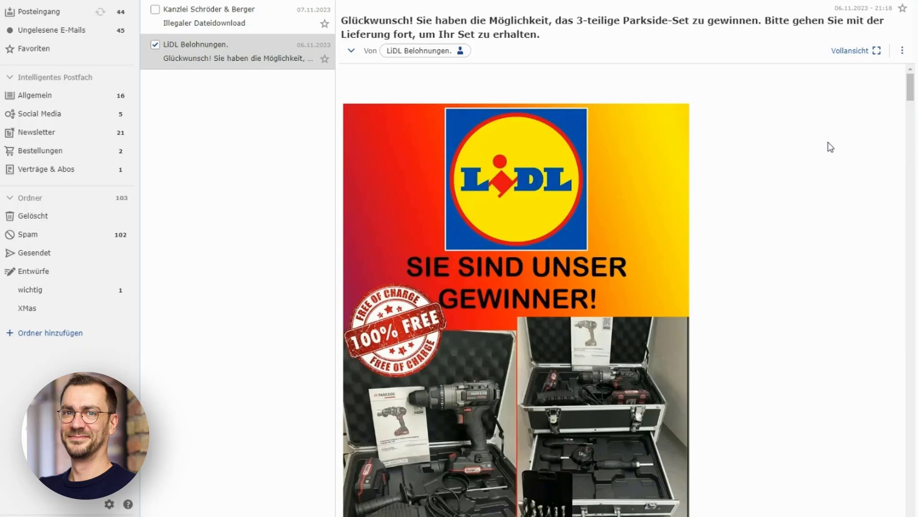
{"action": "left_click", "coordinate": [227, 27]}
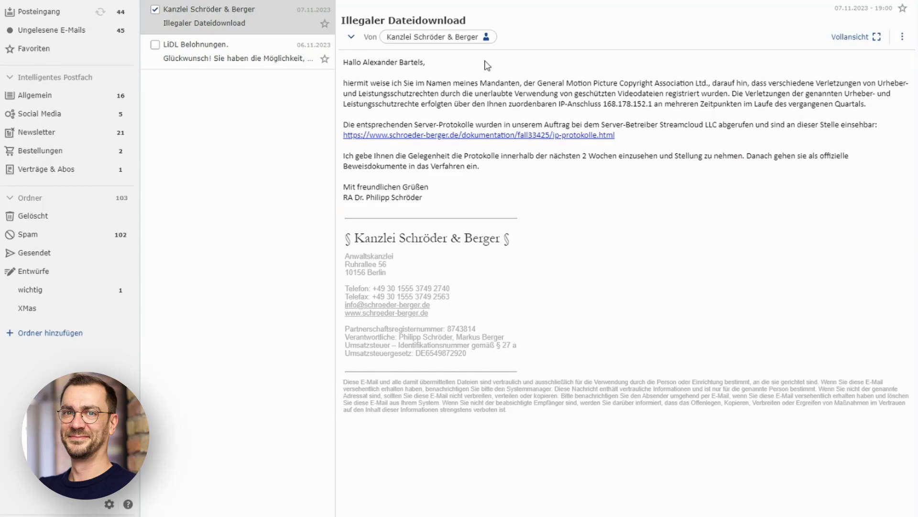
{"action": "mouse_move", "coordinate": [458, 42]}
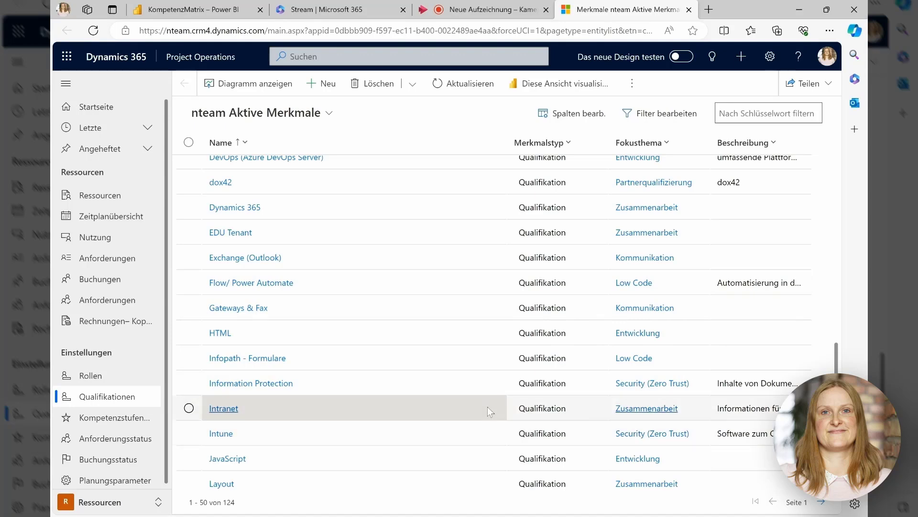
Look through the qualifications and their focus topics in the nteam Aktive Merkmale list in Dynamics 365.
{"action": "scroll", "coordinate": [555, 364], "scroll_direction": "up", "scroll_amount": 3}
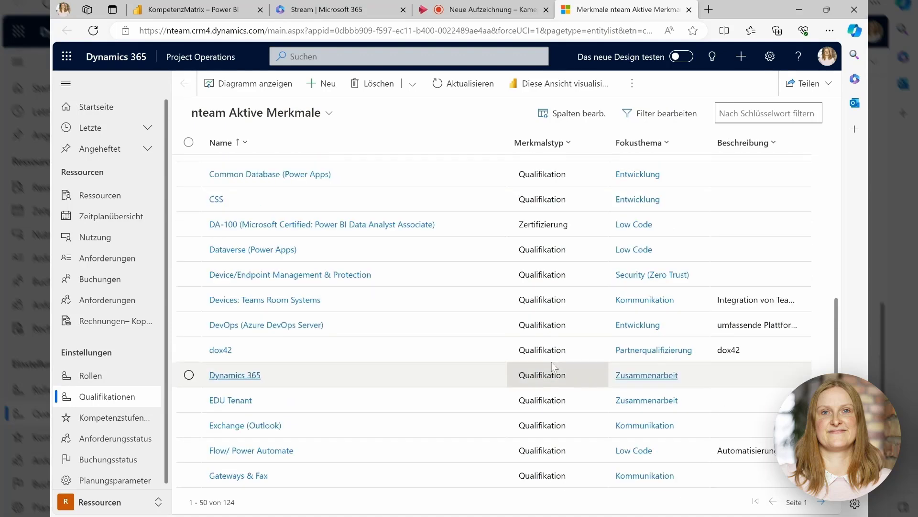
{"action": "scroll", "coordinate": [553, 366], "scroll_direction": "up", "scroll_amount": 1}
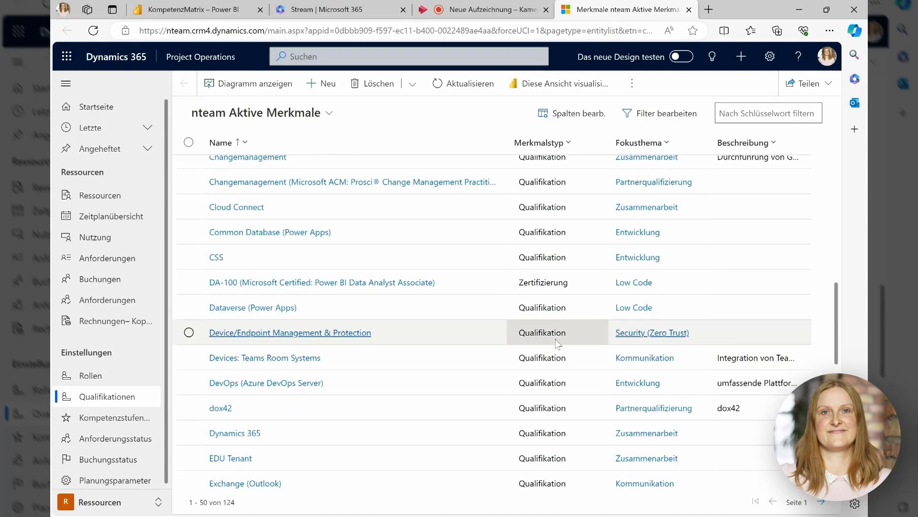
{"action": "scroll", "coordinate": [354, 362], "scroll_direction": "down", "scroll_amount": 1}
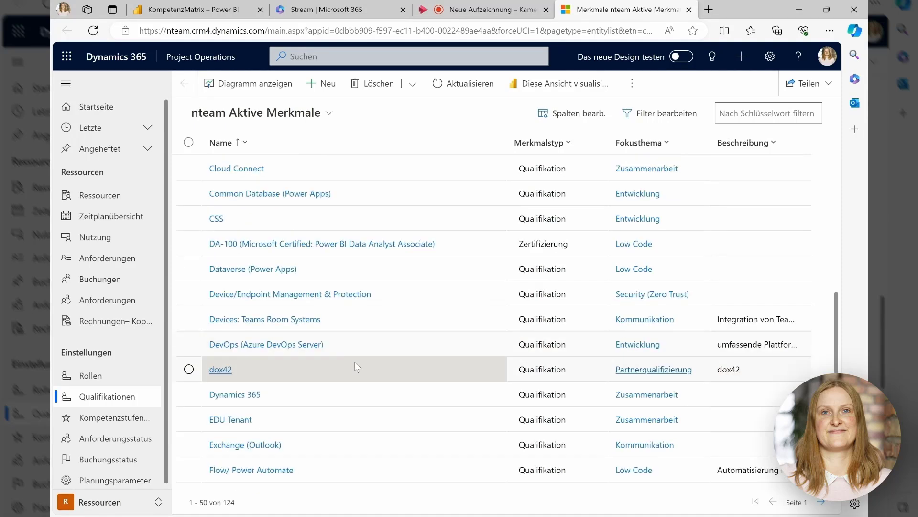
{"action": "scroll", "coordinate": [354, 362], "scroll_direction": "down", "scroll_amount": 1}
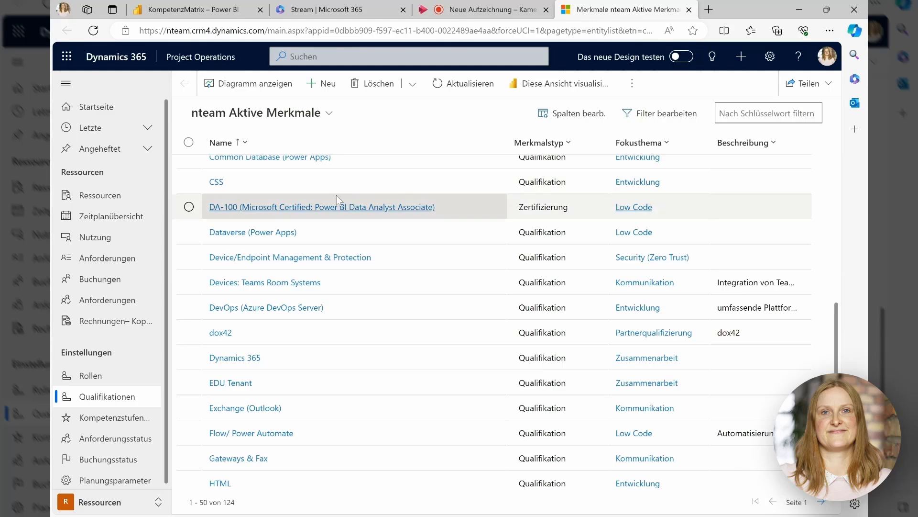
Switch to the KompetenzMatrix report in Power BI, filter the qualifications by the Low Code focus topic and view the matrix's remaining columns.
{"action": "left_click", "coordinate": [192, 12]}
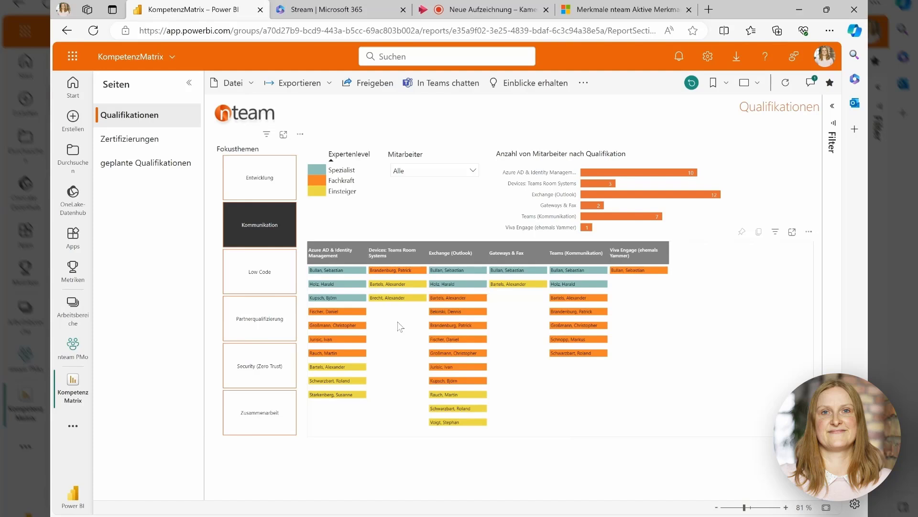
{"action": "left_click", "coordinate": [264, 276]}
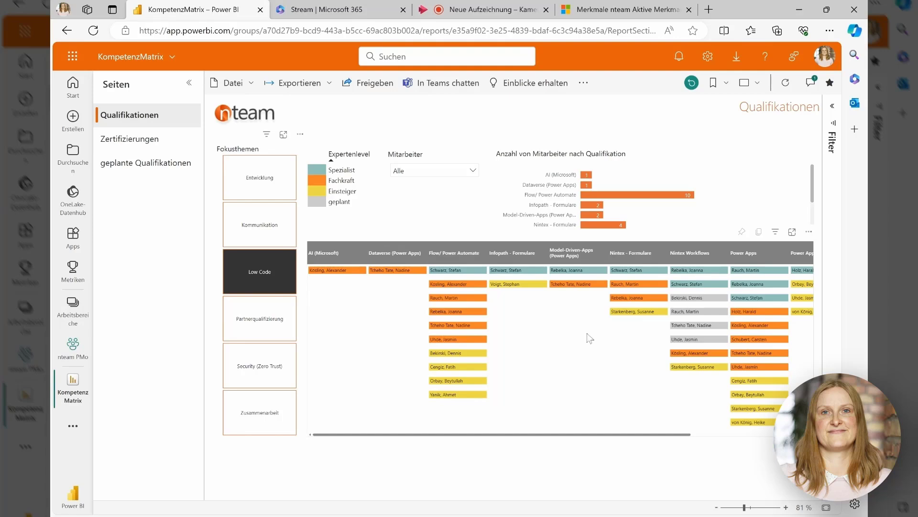
{"action": "left_click_drag", "start_coordinate": [593, 435], "coordinate": [687, 433]}
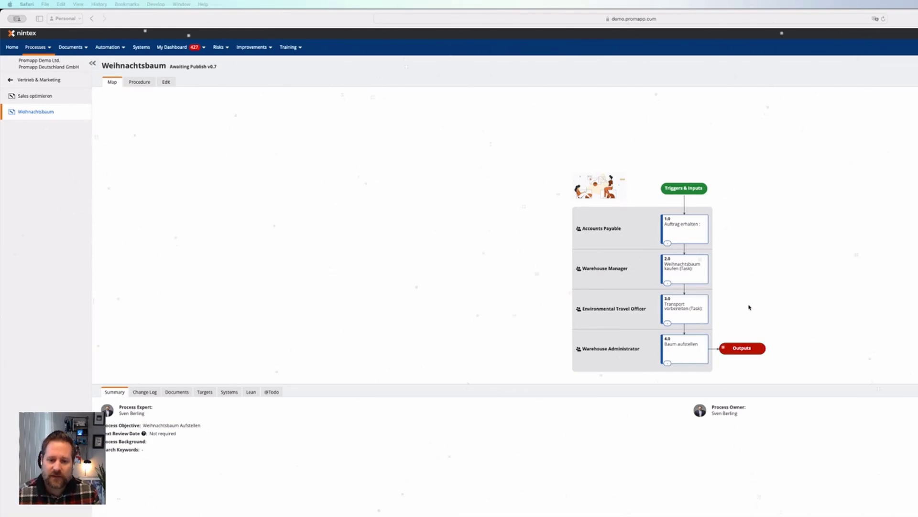
View the details of the "Baum aufstellen" and "Transport vorbereiten (Task)" activities in the Weihnachtsbaum process map.
{"action": "left_click", "coordinate": [684, 363]}
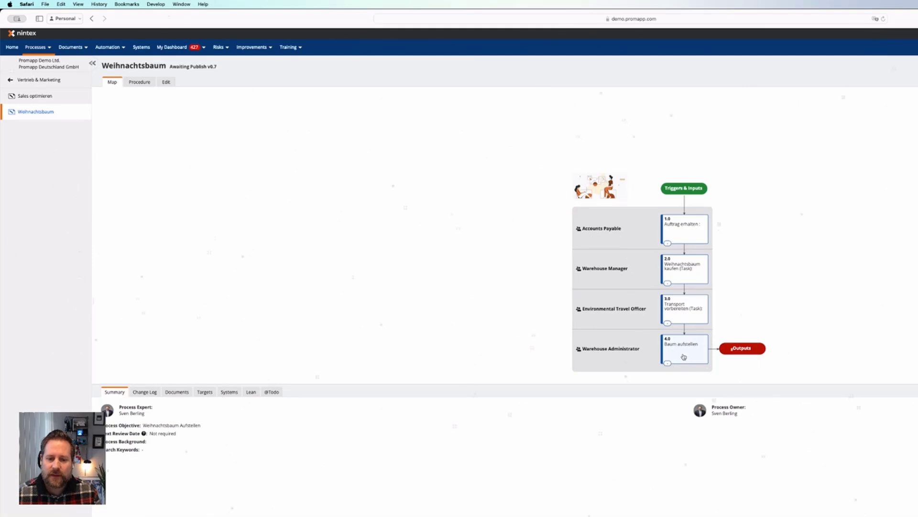
{"action": "left_click", "coordinate": [684, 357]}
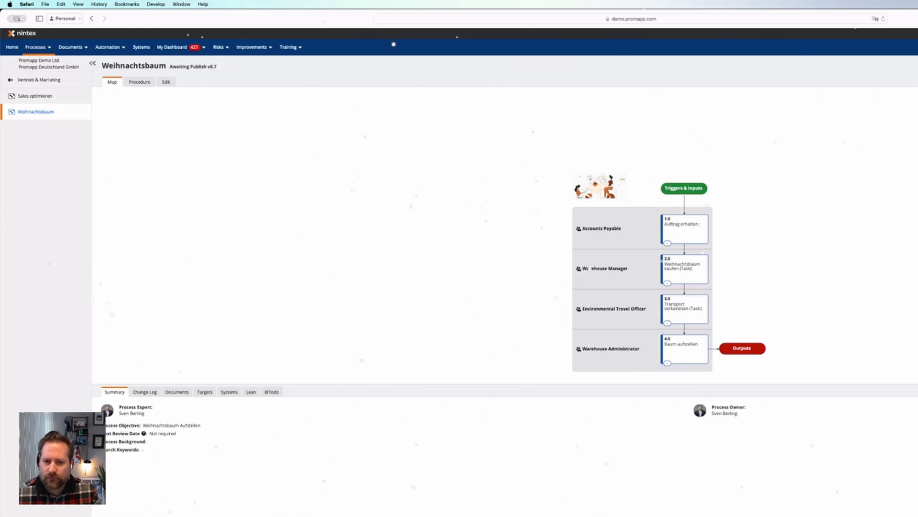
{"action": "mouse_move", "coordinate": [685, 314]}
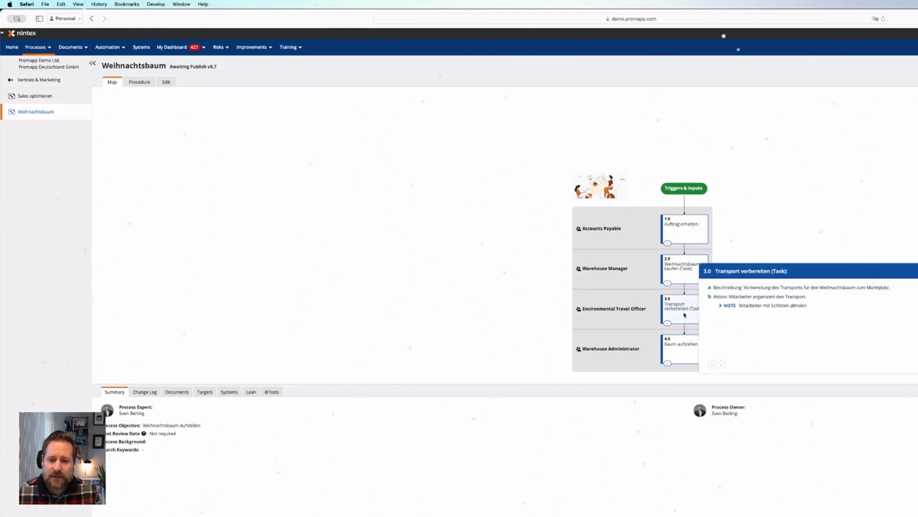
{"action": "left_click", "coordinate": [725, 306]}
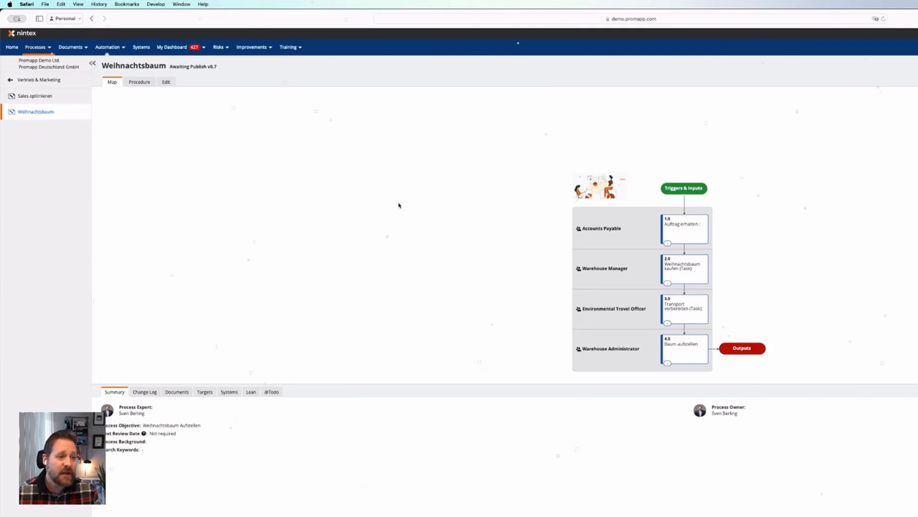
Add the activity "Baum auf die Strasse schmeißen" at the end of the Weihnachtsbaum procedure and assign it the Warehouse Administrator role.
{"action": "left_click", "coordinate": [166, 83]}
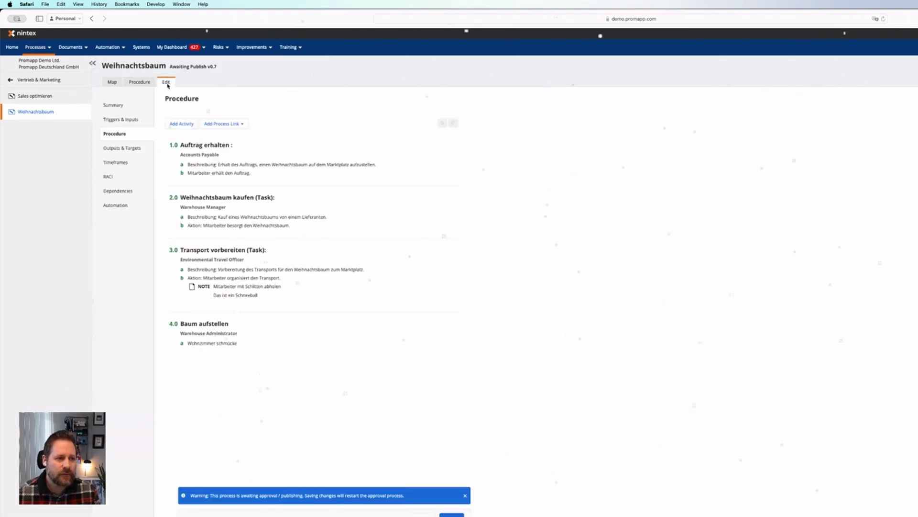
{"action": "mouse_move", "coordinate": [199, 143]}
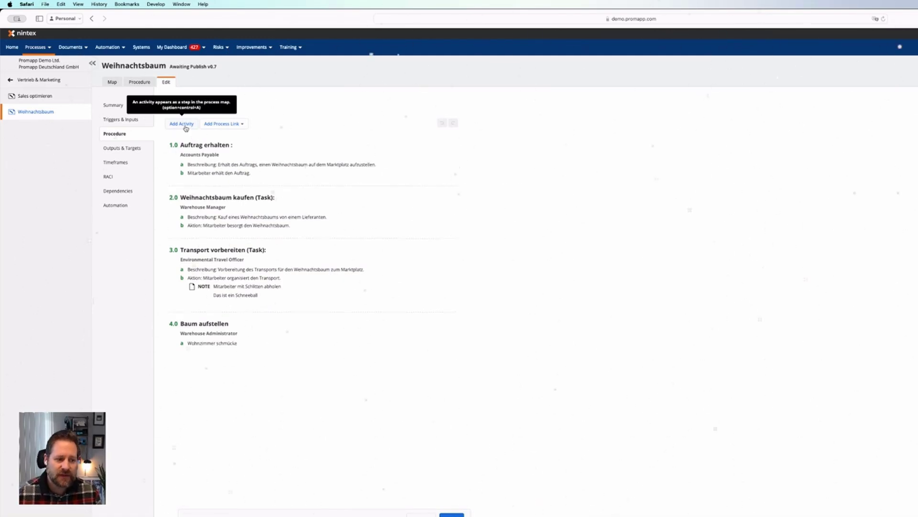
{"action": "left_click", "coordinate": [185, 126]}
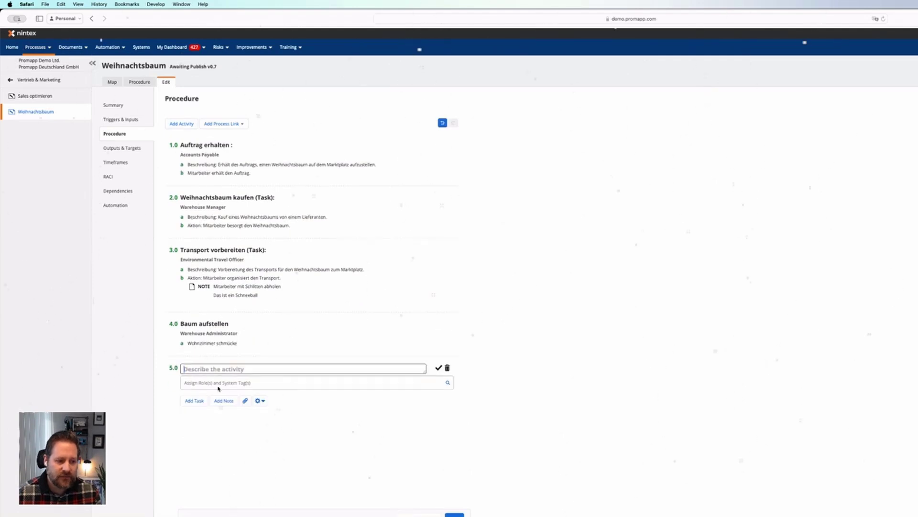
{"action": "type", "text": "B"}
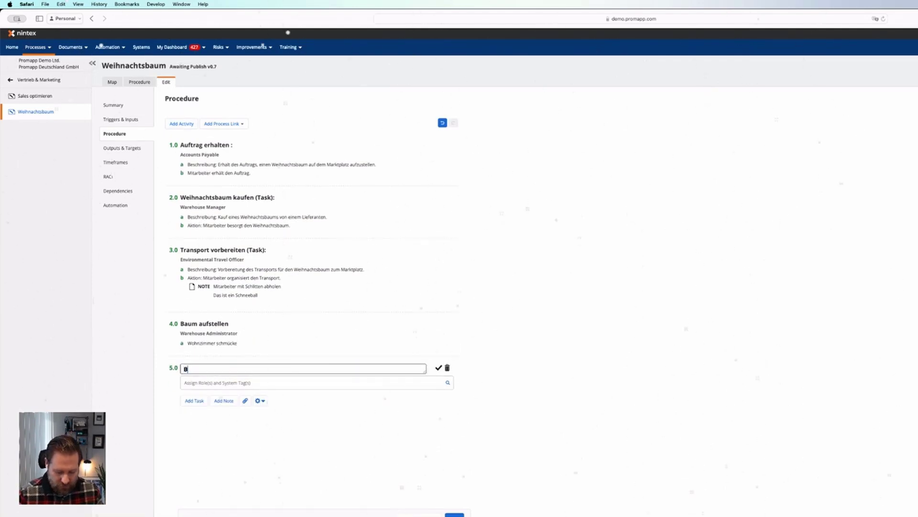
{"action": "type", "text": "aum auf die S"}
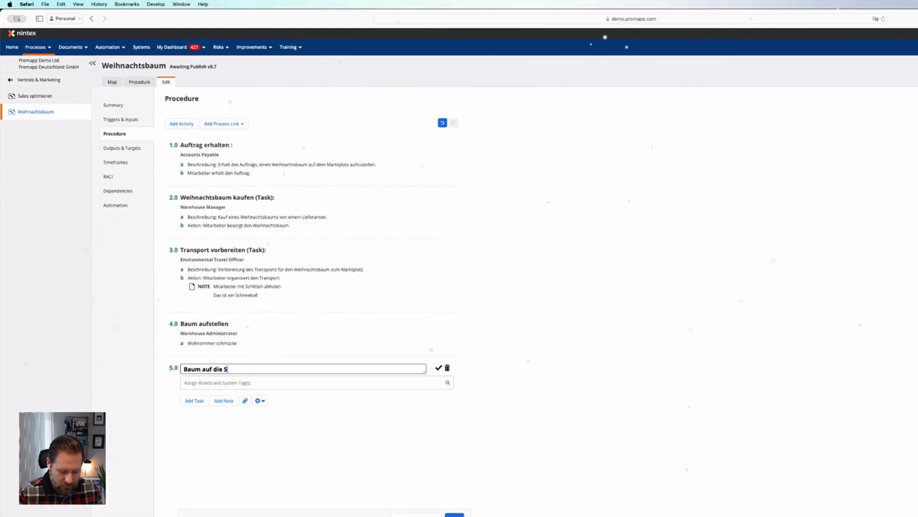
{"action": "type", "text": "trasse schme"}
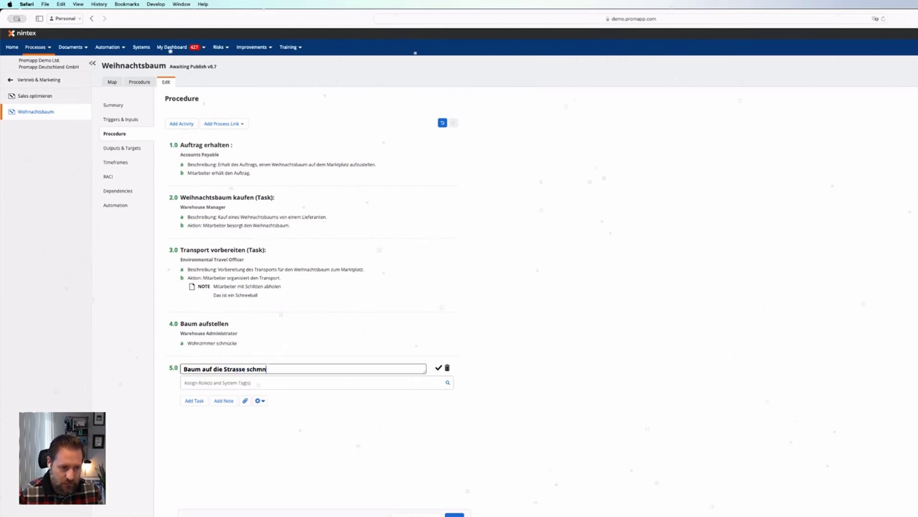
{"action": "type", "text": "iße"}
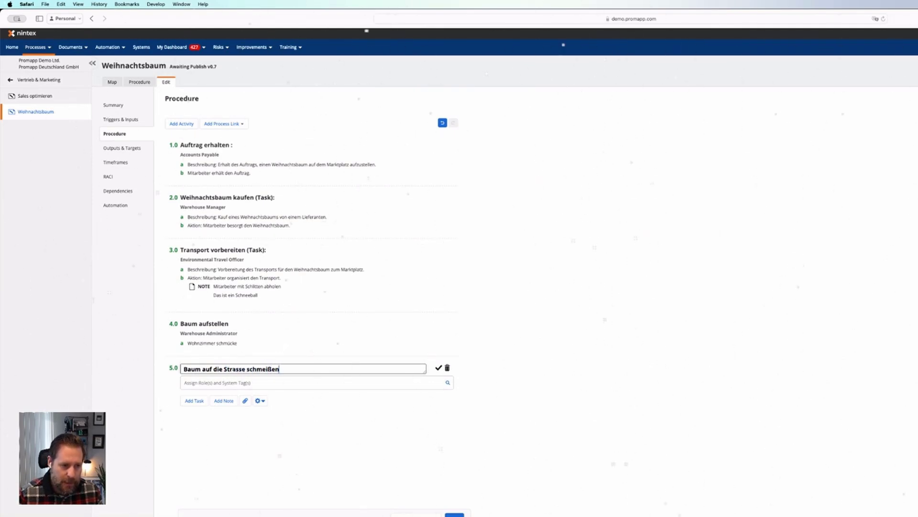
{"action": "key", "text": "Tab"}
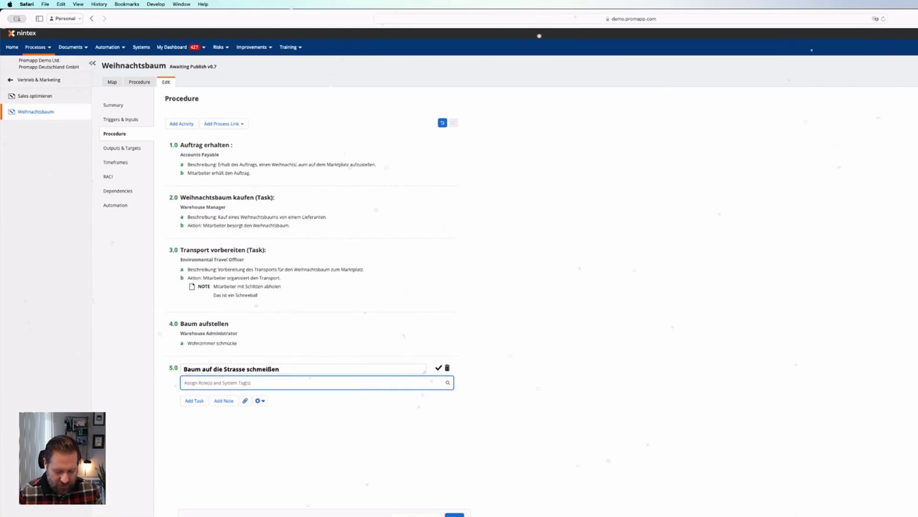
{"action": "type", "text": "War"}
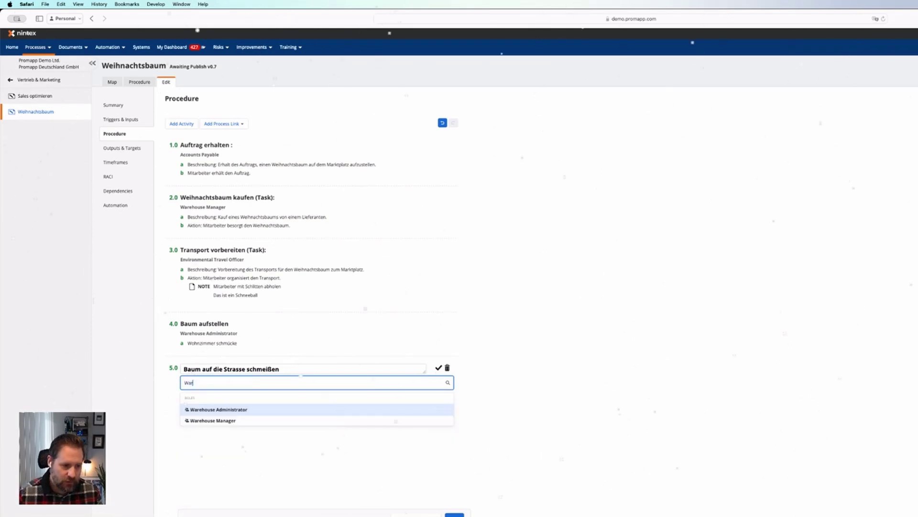
{"action": "left_click", "coordinate": [211, 410]}
Add the task "Das ist ein TEST" to the "Baum auf die Strasse schmeißen" activity and view the available attachment types.
{"action": "left_click", "coordinate": [203, 404]}
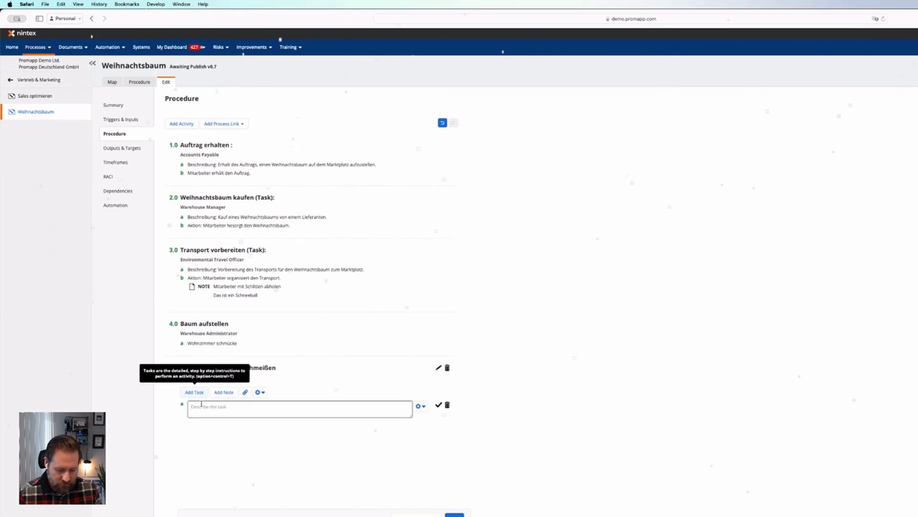
{"action": "type", "text": "Das ist ein TEST"}
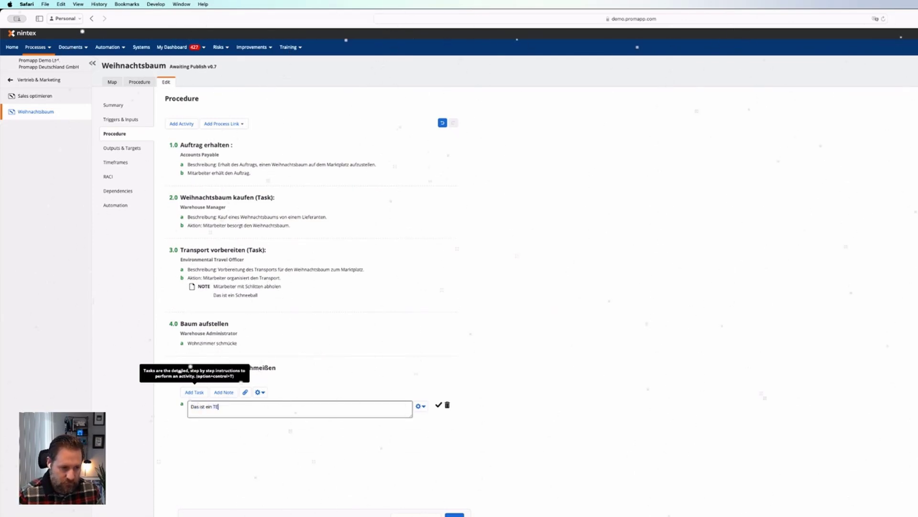
{"action": "left_click", "coordinate": [245, 392]}
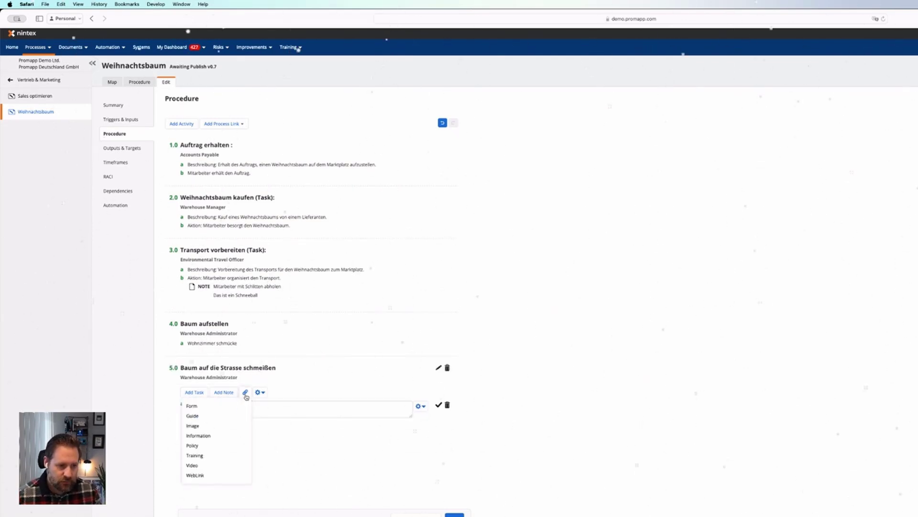
{"action": "left_click", "coordinate": [308, 446]}
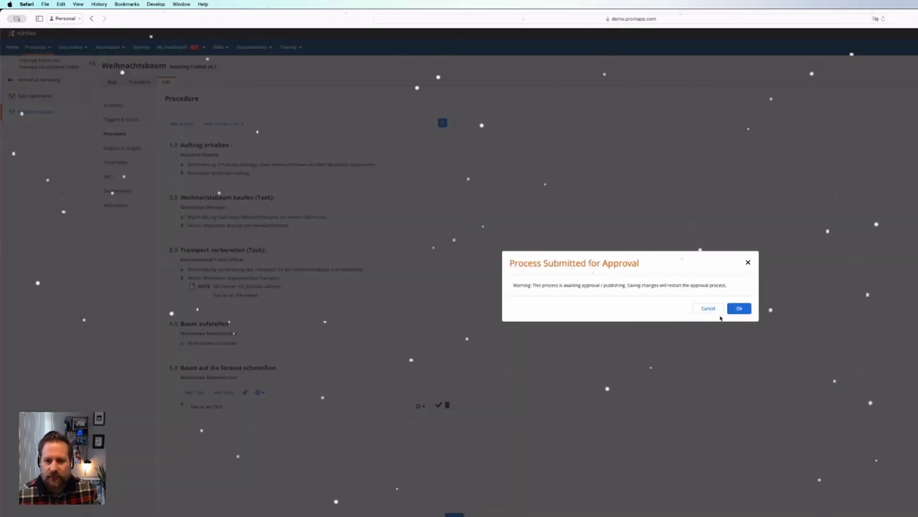
Save the Weihnachtsbaum changes, accepting that the approval process restarts, and view the updated process map.
{"action": "left_click", "coordinate": [744, 307]}
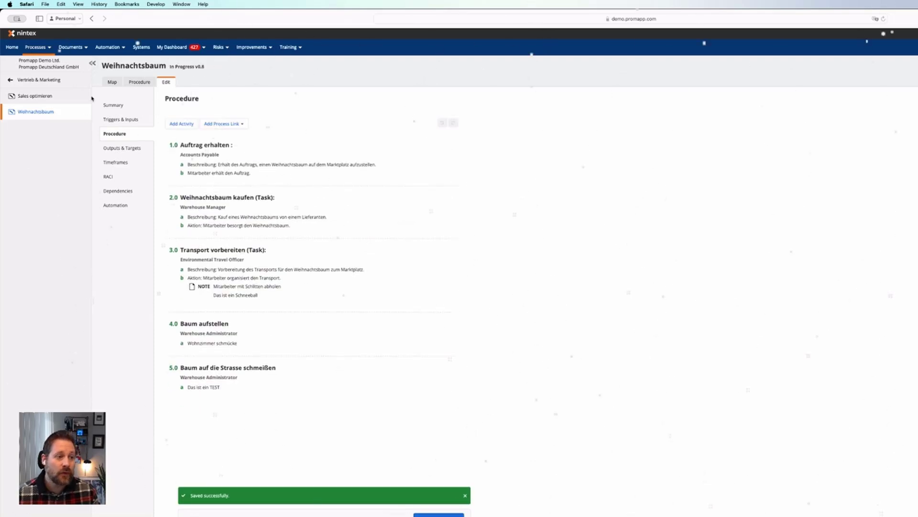
{"action": "left_click", "coordinate": [111, 82]}
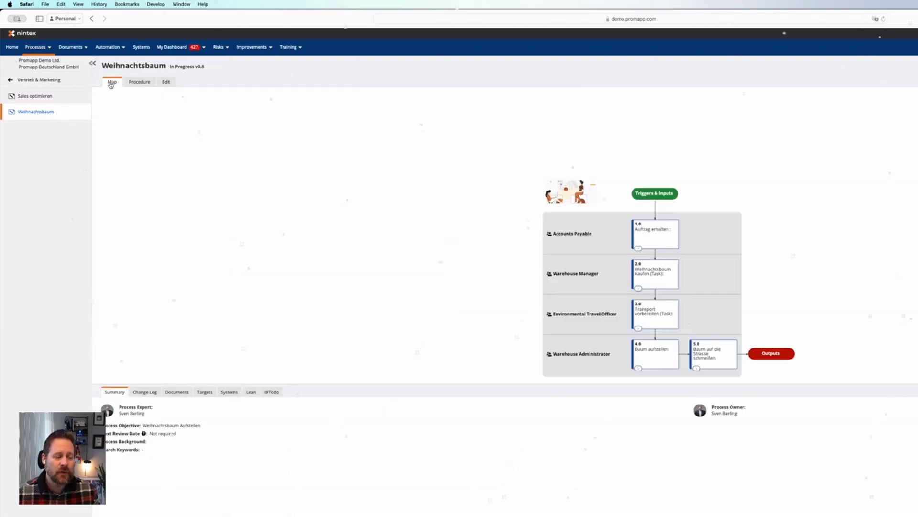